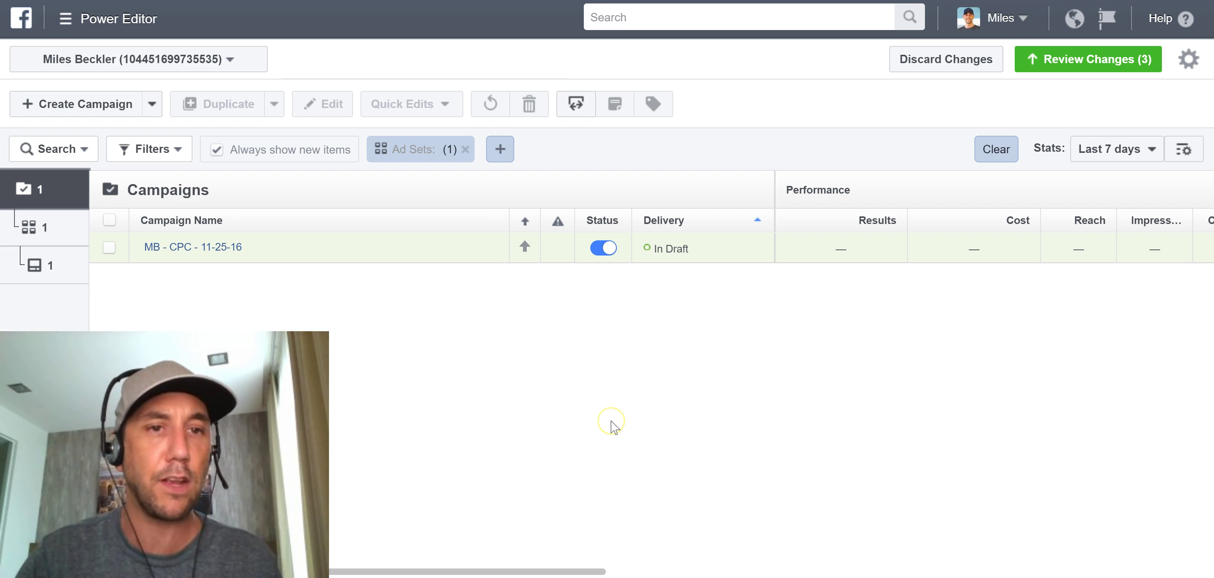
# Open the US-GB-AU - All - 45-64 - Iphone 5+ ad set and scroll through its $30 budget to its lookalike audiences
pyautogui.click(54, 228)
pyautogui.click(109, 247)
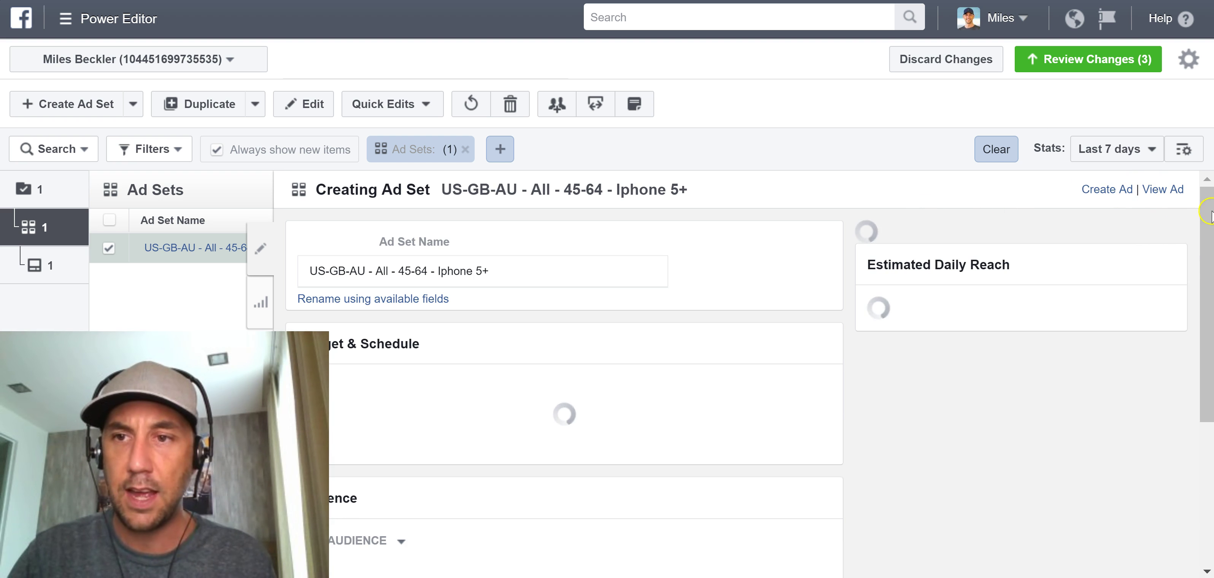
pyautogui.moveTo(1206, 208); pyautogui.dragTo(1207, 251)
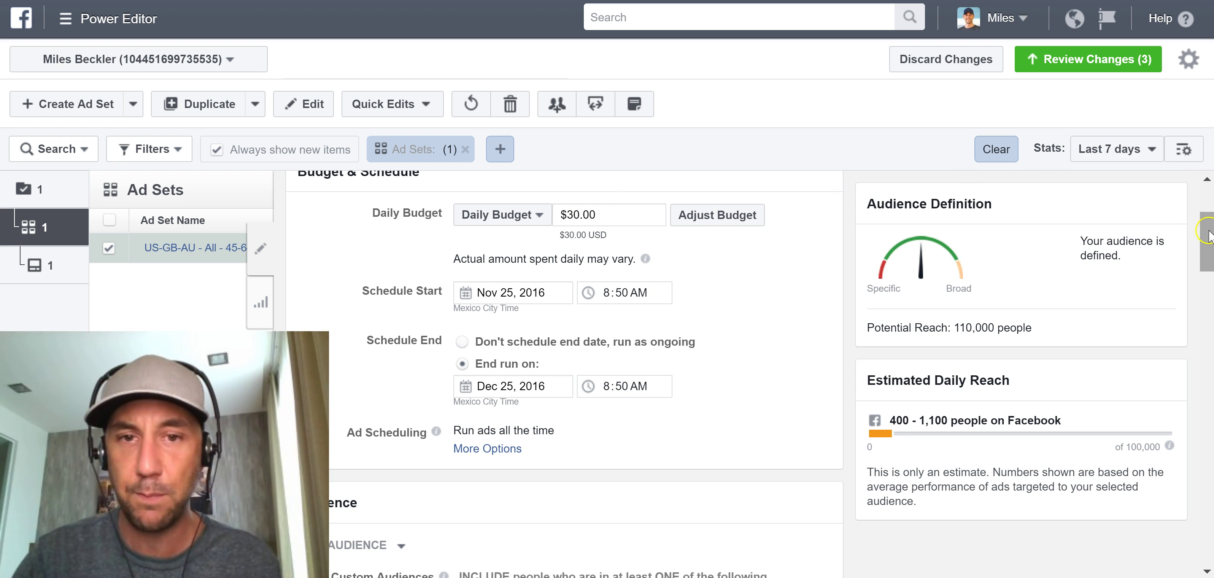
pyautogui.moveTo(1209, 234); pyautogui.dragTo(1208, 292)
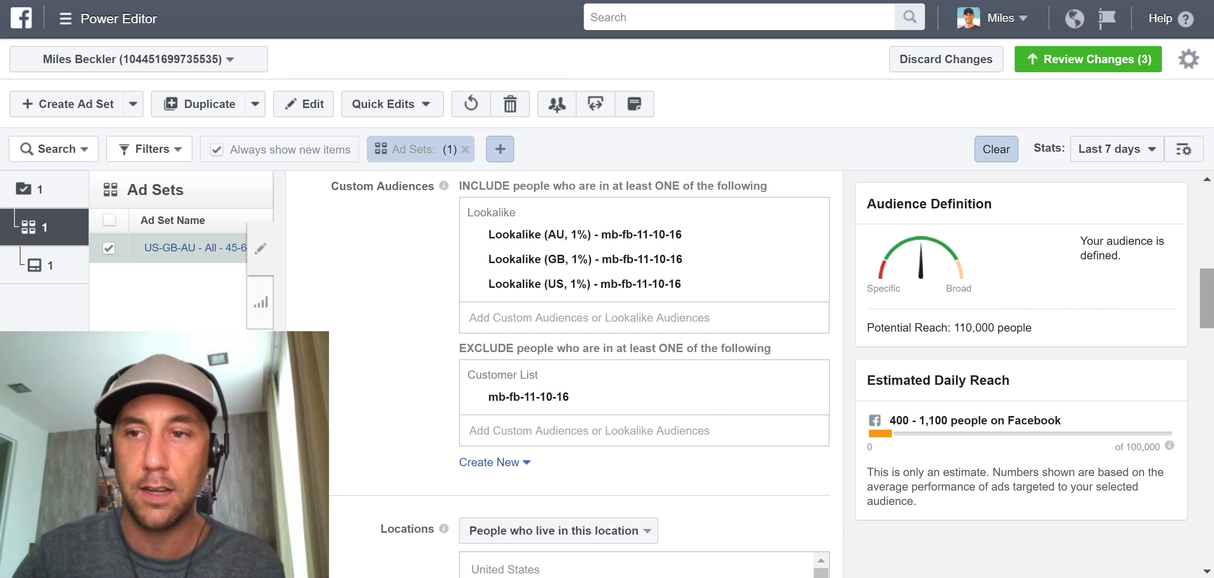
pyautogui.moveTo(1208, 301); pyautogui.dragTo(1208, 378)
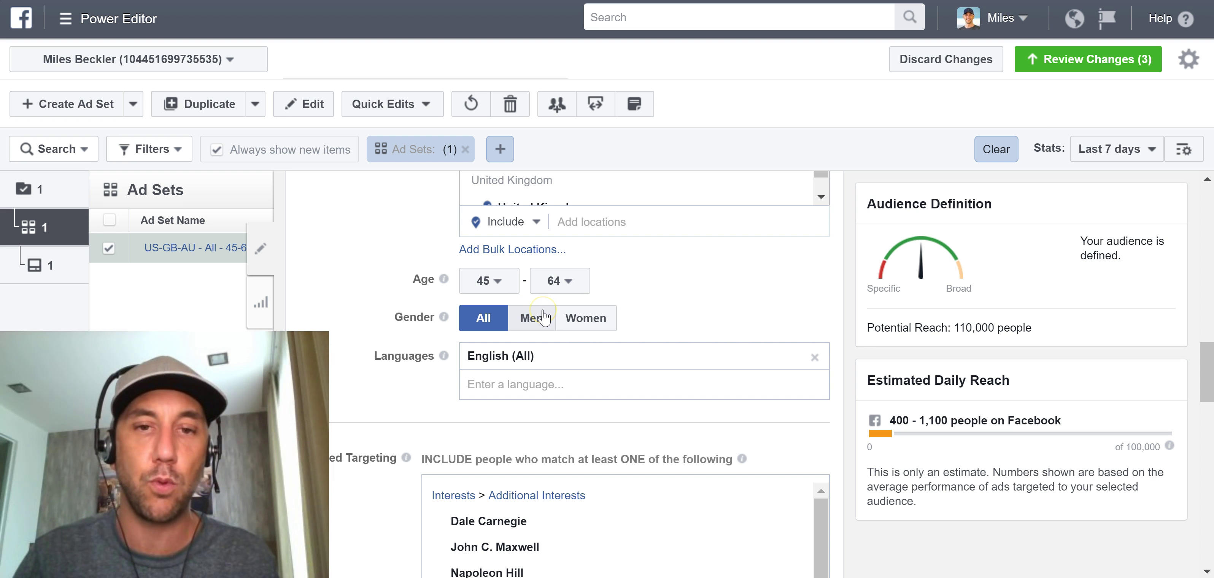
pyautogui.click(591, 323)
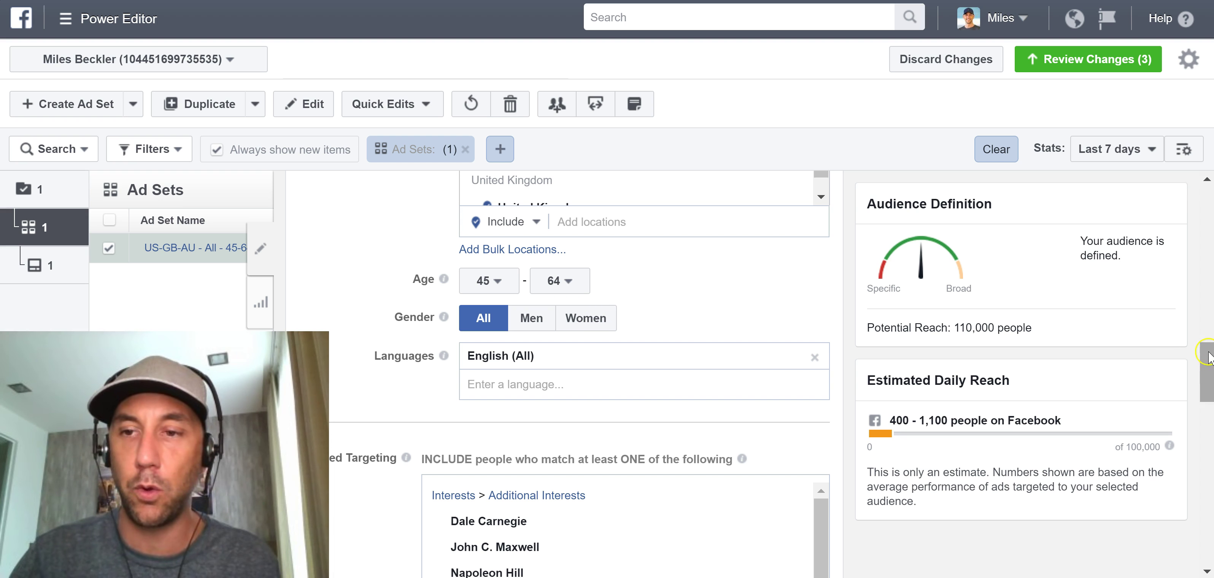
pyautogui.moveTo(1210, 360); pyautogui.dragTo(1209, 396)
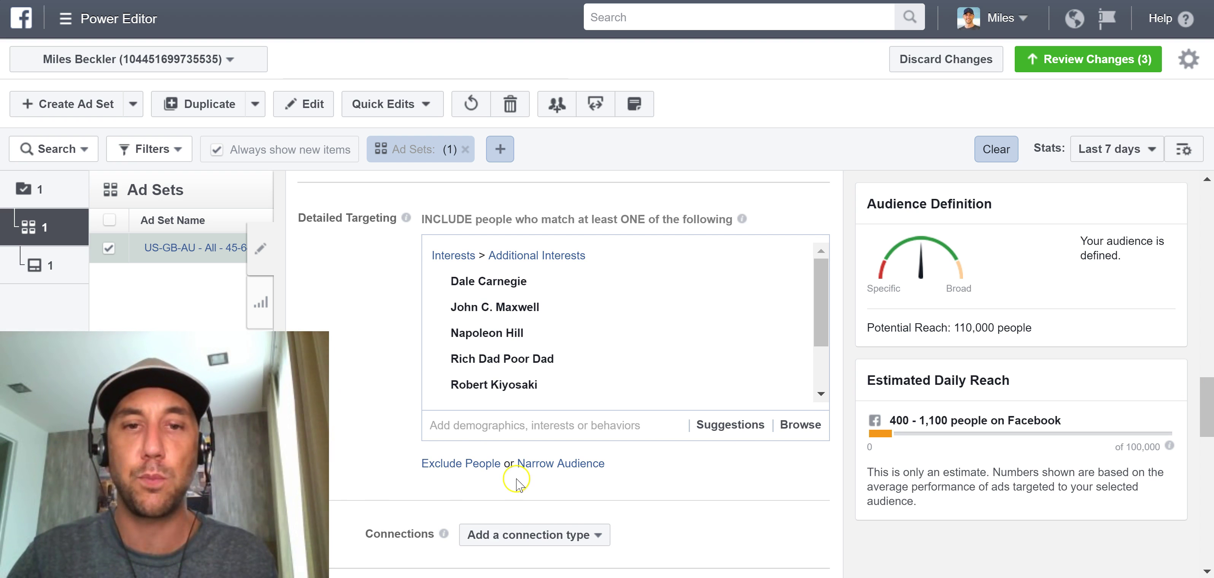
pyautogui.moveTo(406, 218)
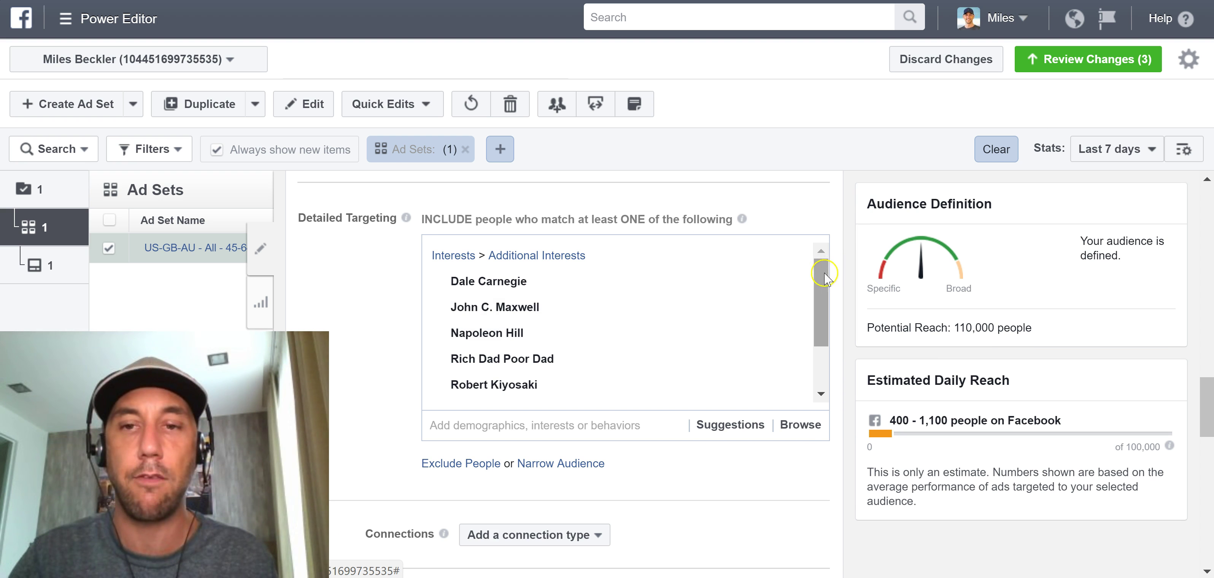
pyautogui.moveTo(821, 283); pyautogui.dragTo(820, 331)
pyautogui.scroll(3, 817, 336)
pyautogui.scroll(-3, 818, 336)
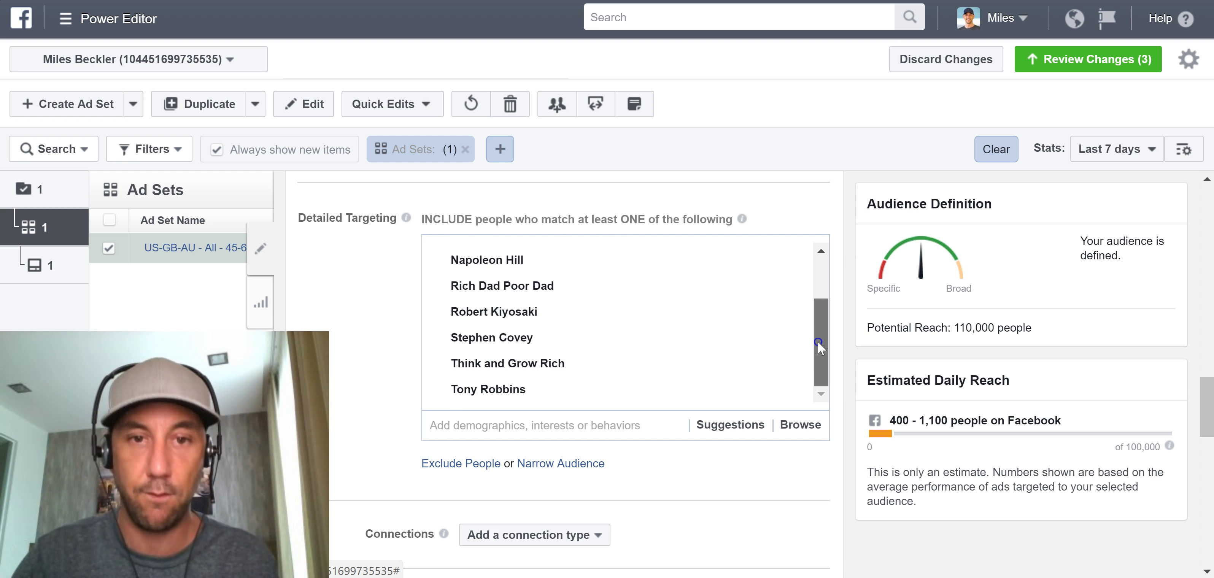
pyautogui.moveTo(499, 393)
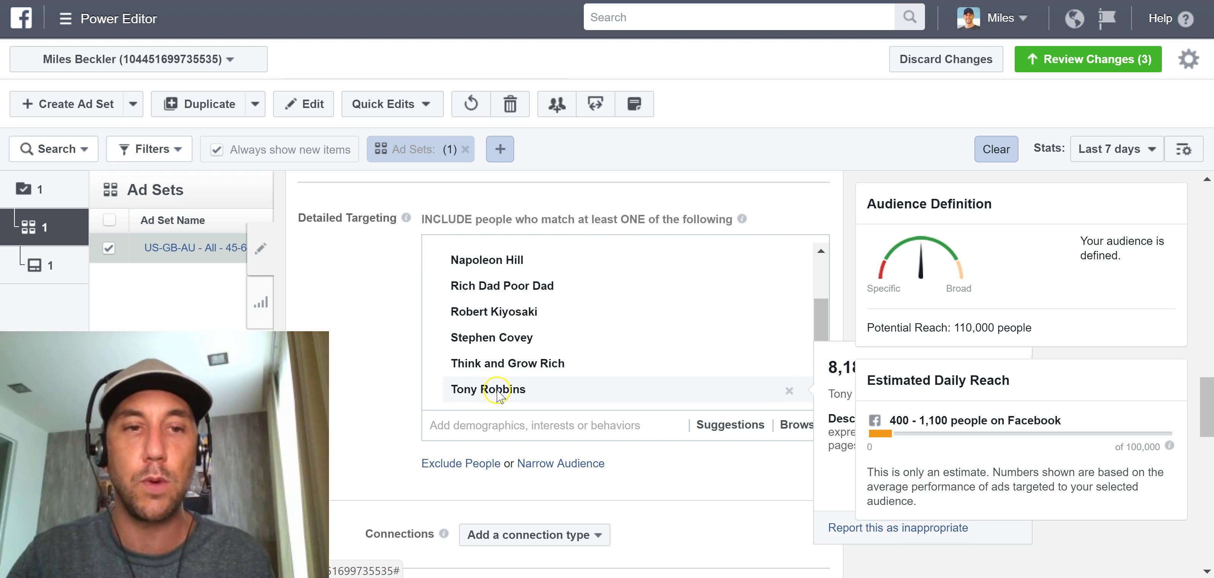
pyautogui.moveTo(463, 277)
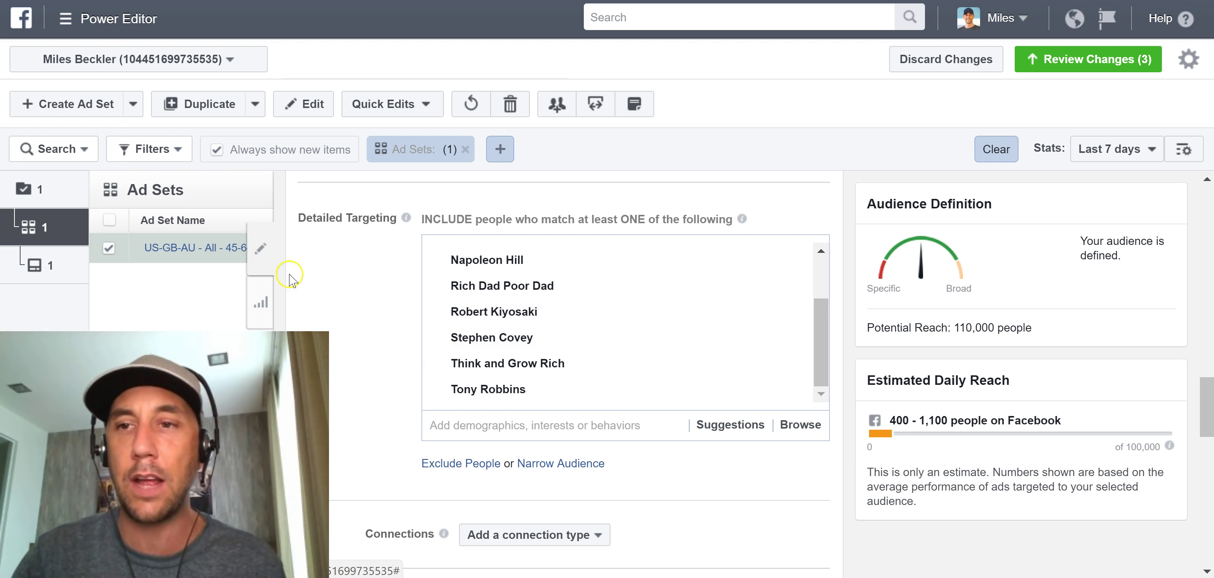
# Create one duplicate of the ad set in the same campaign, producing the '- Copy' ad set
pyautogui.click(258, 247)
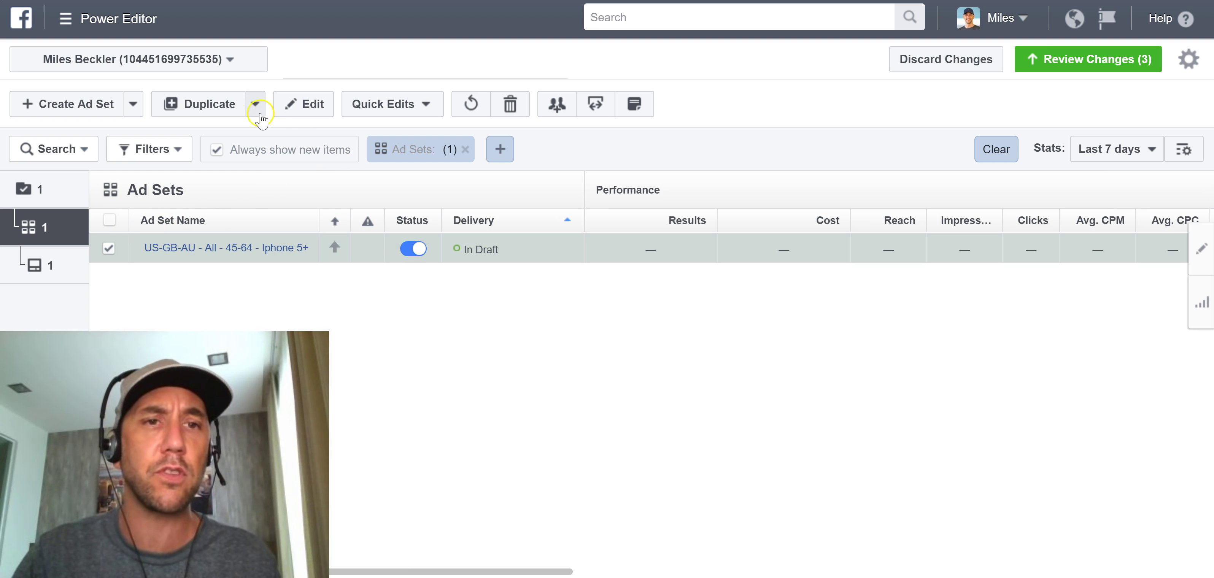
pyautogui.click(226, 114)
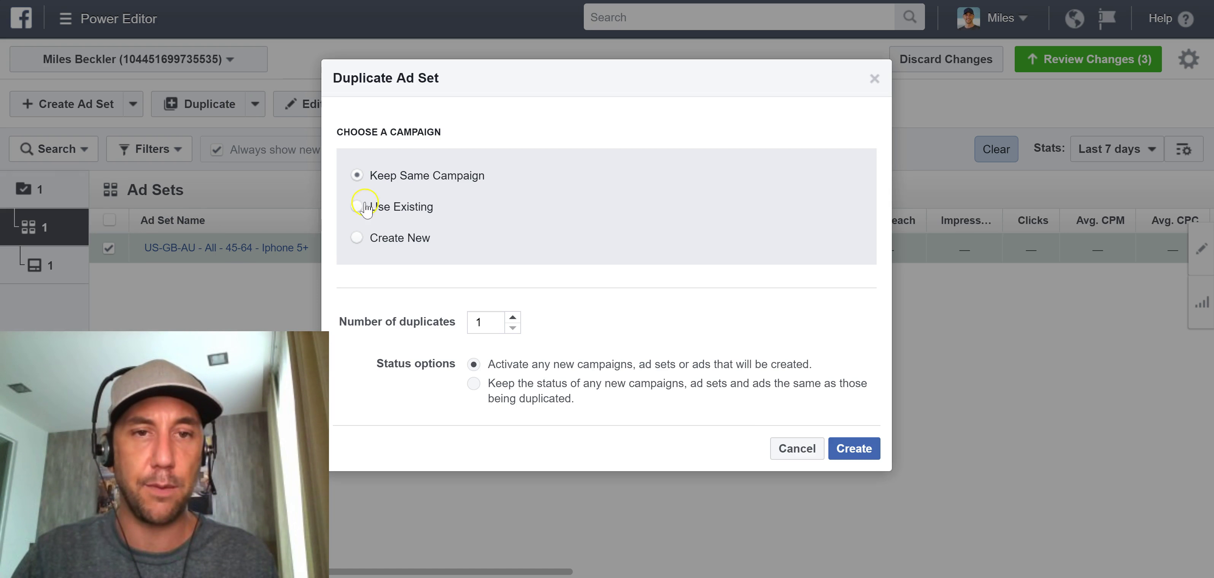
pyautogui.click(850, 452)
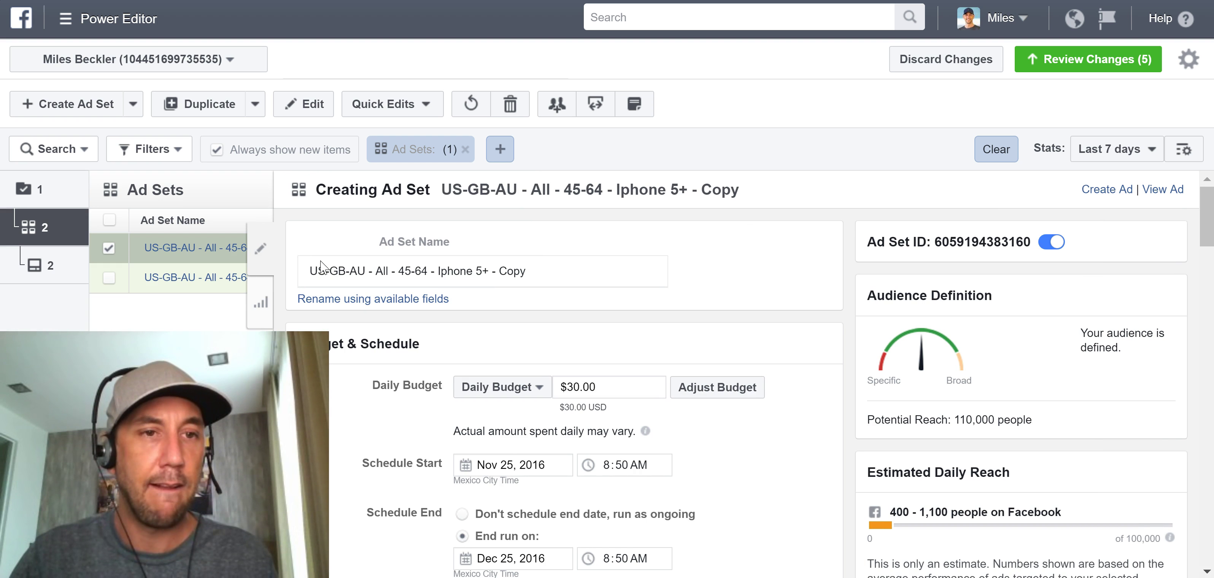
pyautogui.click(37, 266)
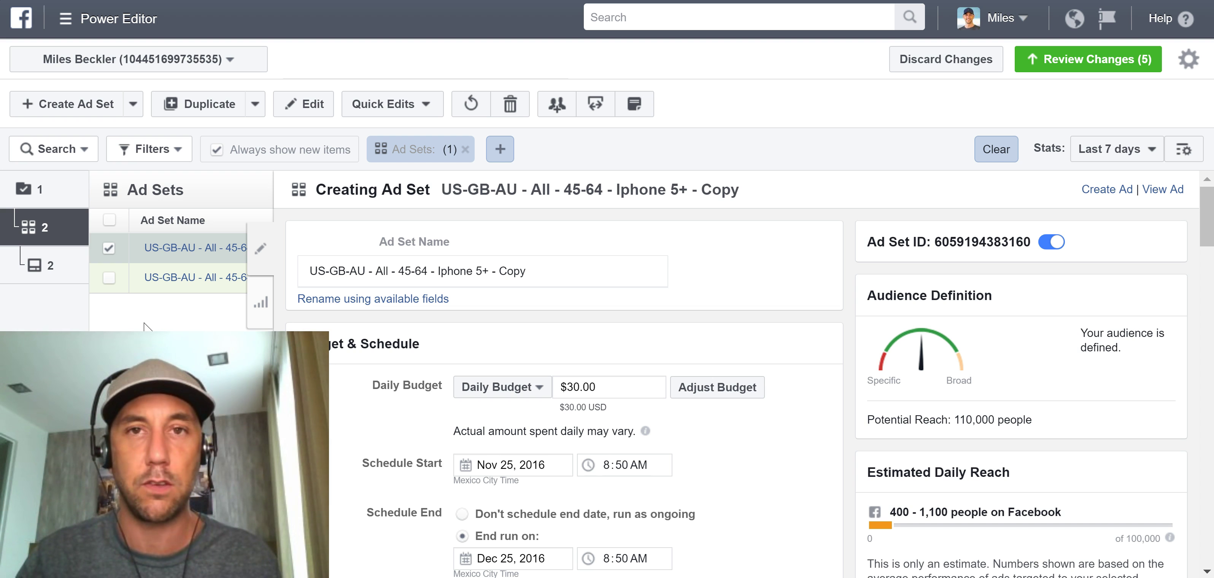
# Widen the Ad Set Name column and filter the list to the copied ad set
pyautogui.click(67, 224)
pyautogui.click(57, 261)
pyautogui.click(311, 262)
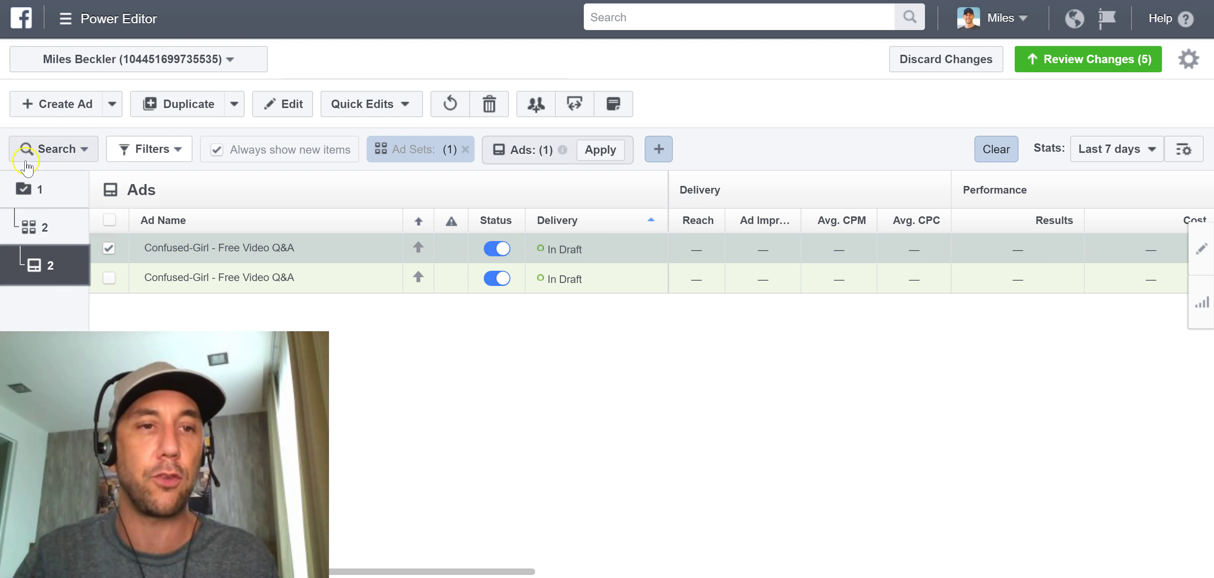
pyautogui.click(34, 229)
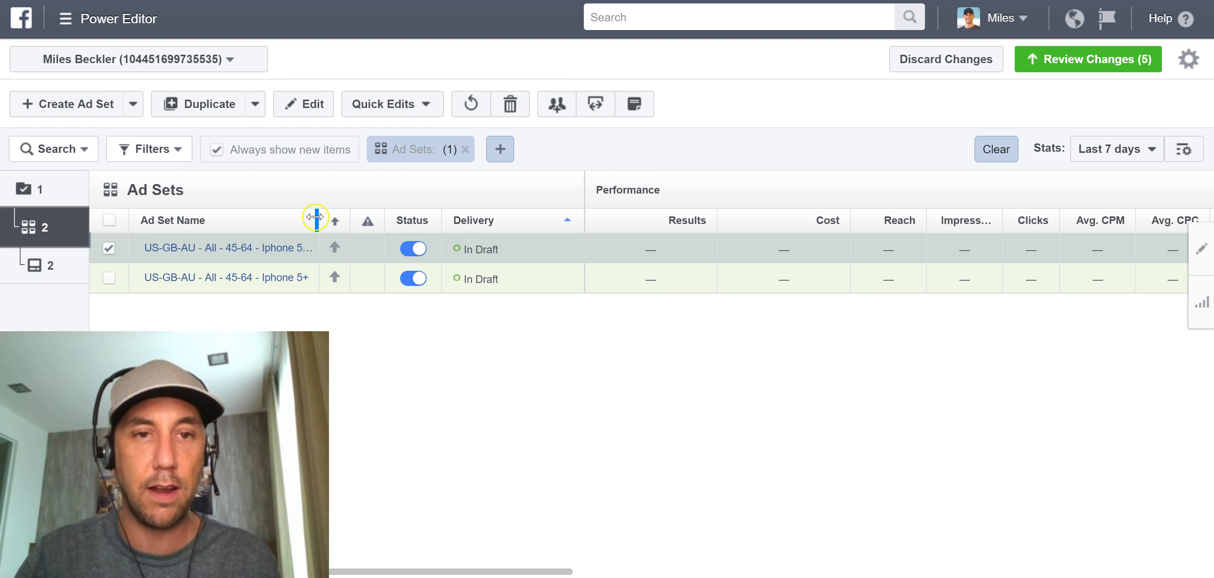
pyautogui.moveTo(334, 215); pyautogui.dragTo(421, 214)
pyautogui.rightClick(334, 251)
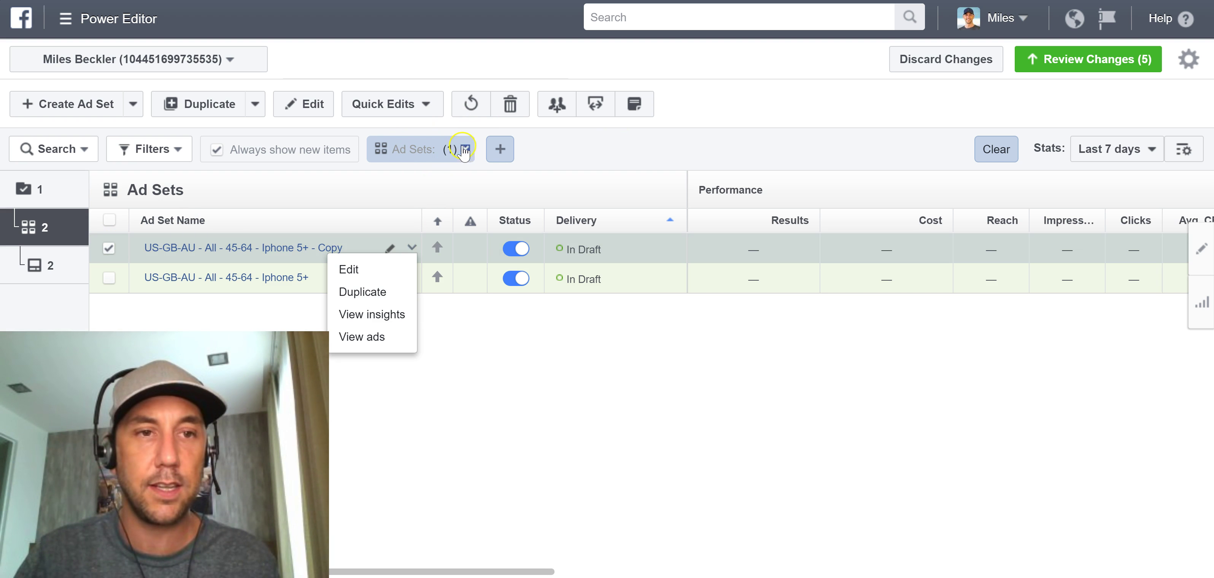
pyautogui.click(465, 149)
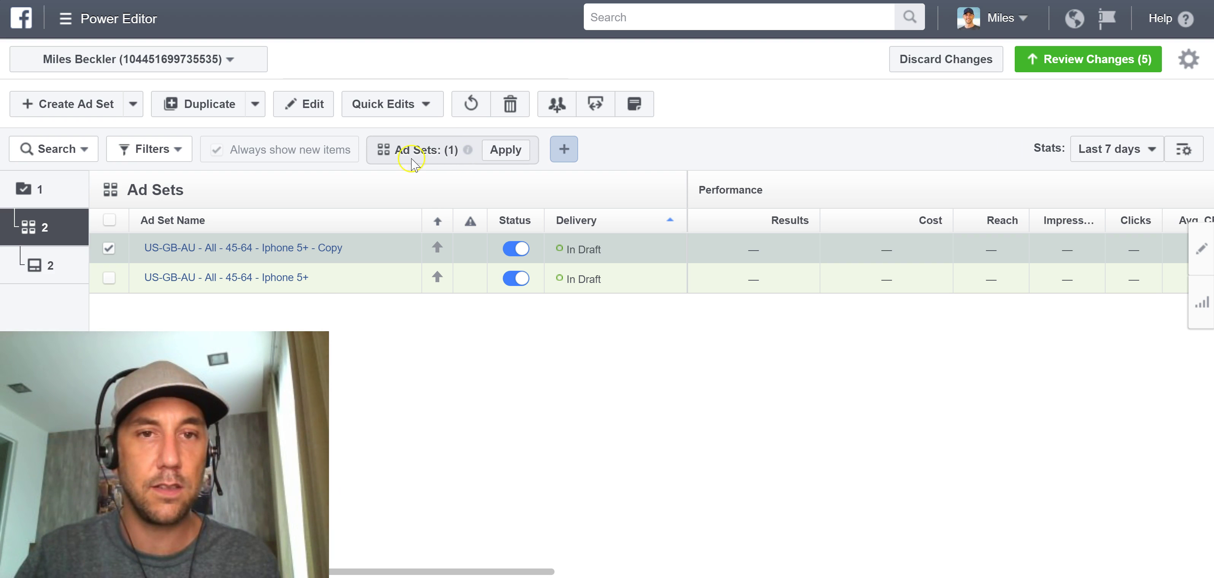
pyautogui.click(456, 137)
pyautogui.click(503, 149)
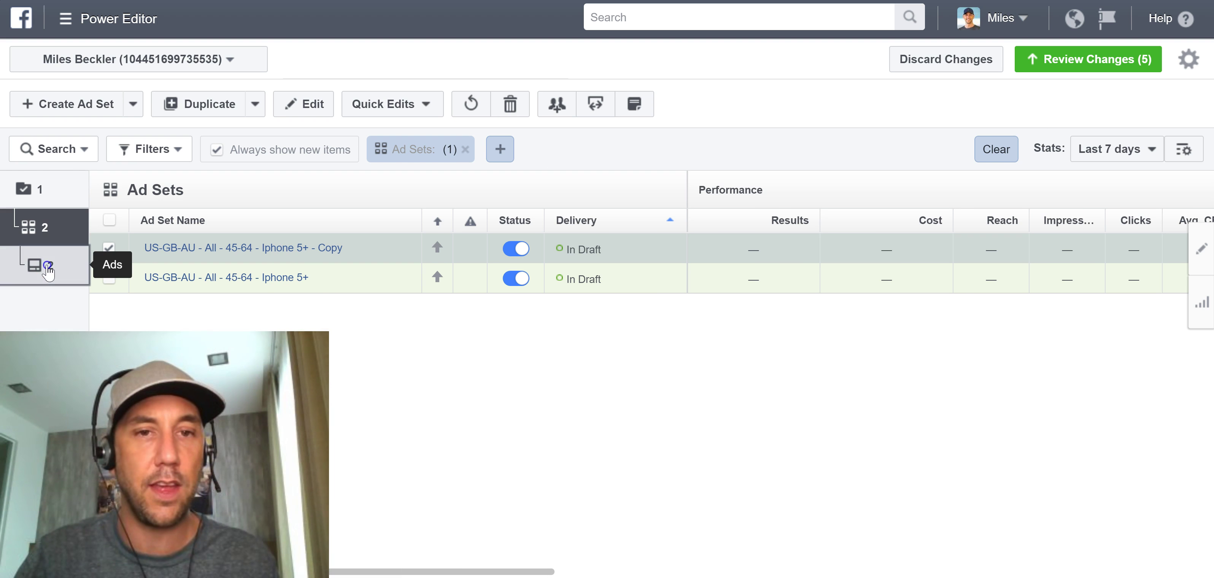
# Append '-Copy' to the name of the ad inside the copied ad set
pyautogui.click(43, 265)
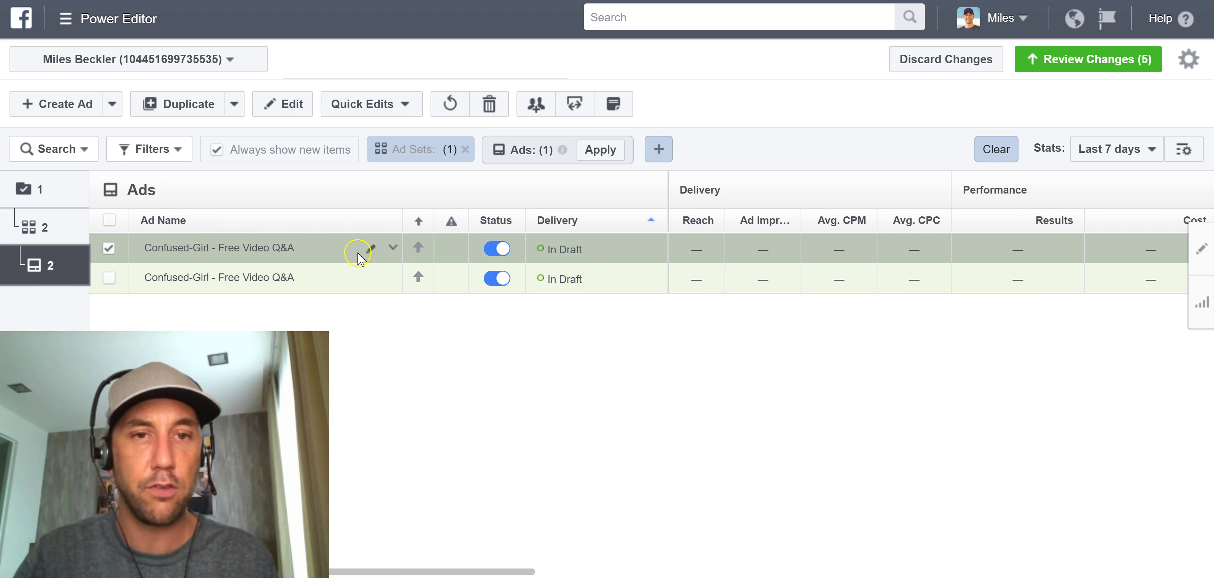
pyautogui.click(370, 249)
pyautogui.click(356, 249)
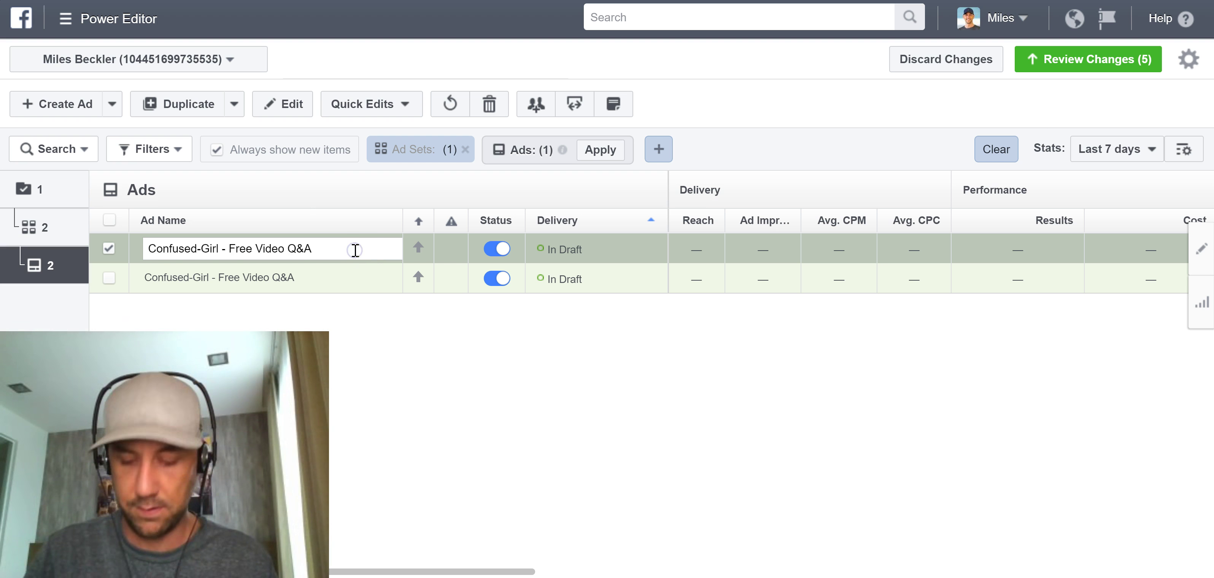
pyautogui.click(350, 361)
pyautogui.click(37, 228)
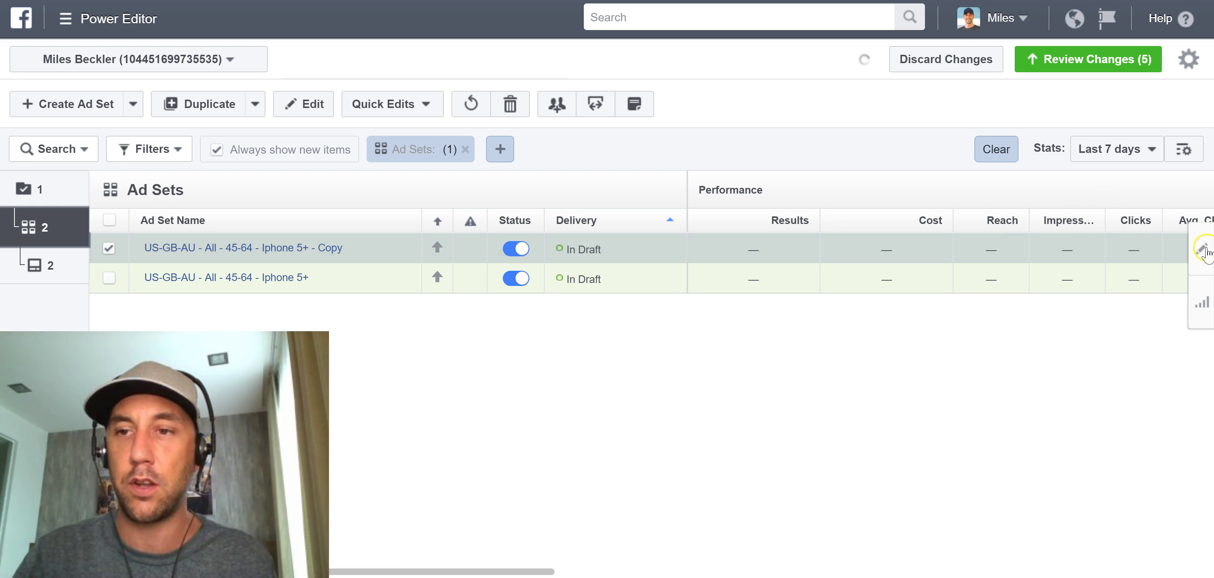
# Open the copied ad set's settings and scroll down to Detailed Targeting
pyautogui.click(1204, 251)
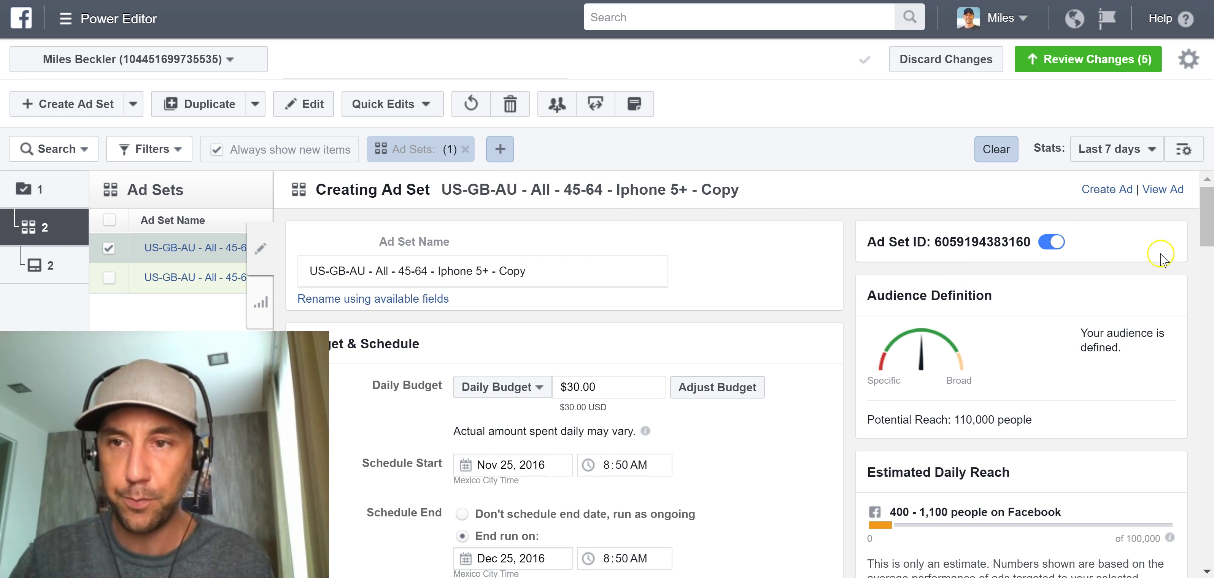
pyautogui.click(1208, 276)
pyautogui.scroll(-15, 1208, 275)
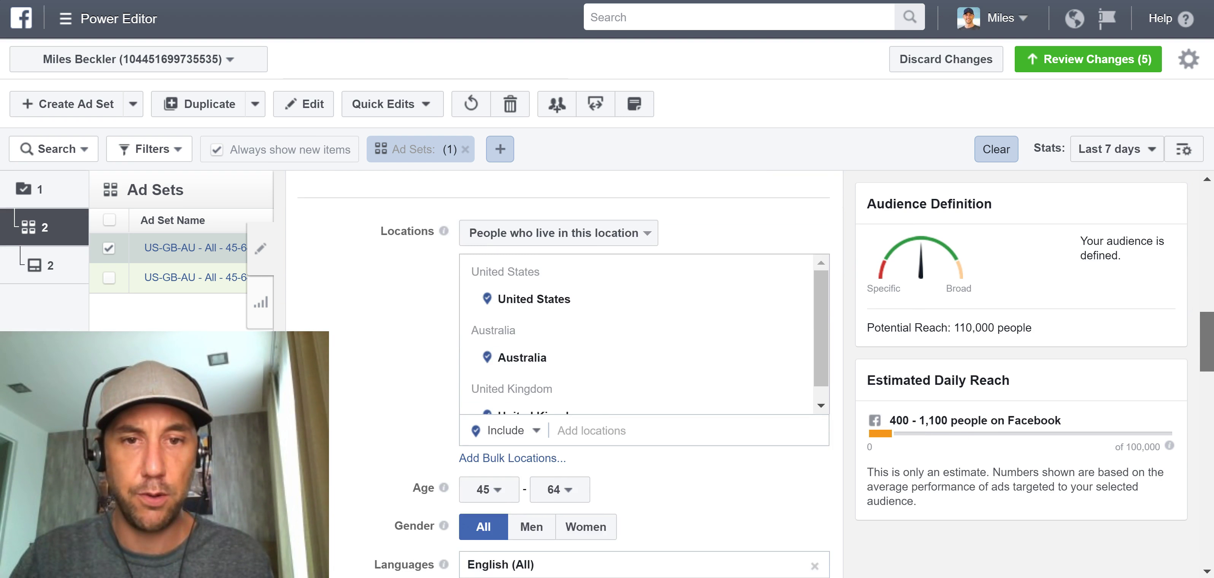
pyautogui.scroll(-2, 613, 377)
# Add Dale Carnegie as an excluded interest and remove it from the included interests
pyautogui.moveTo(743, 340)
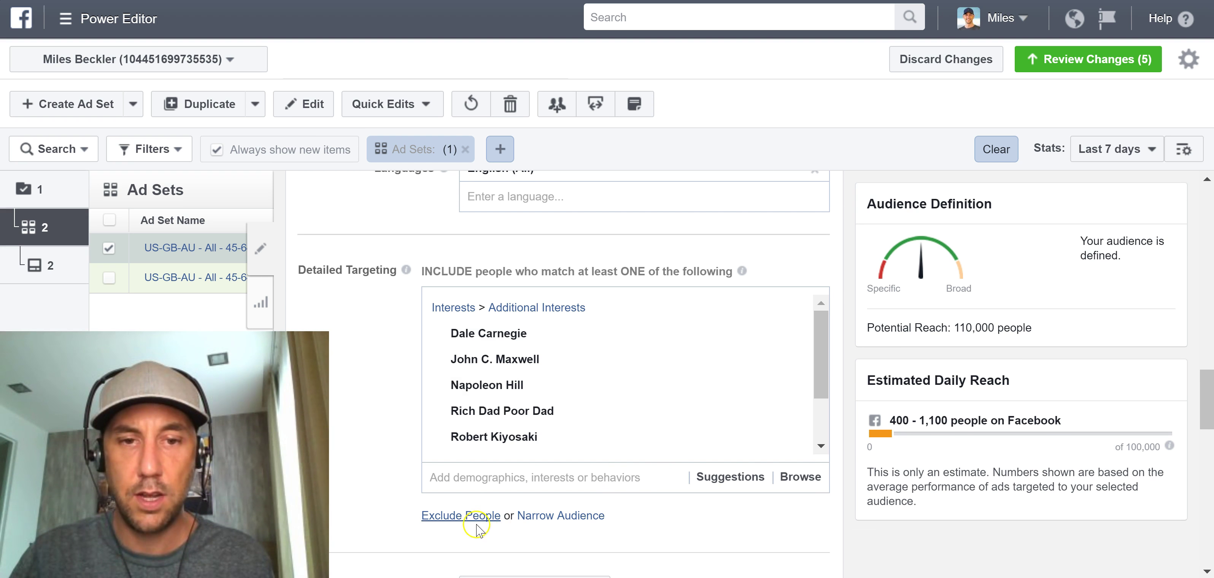
pyautogui.click(476, 515)
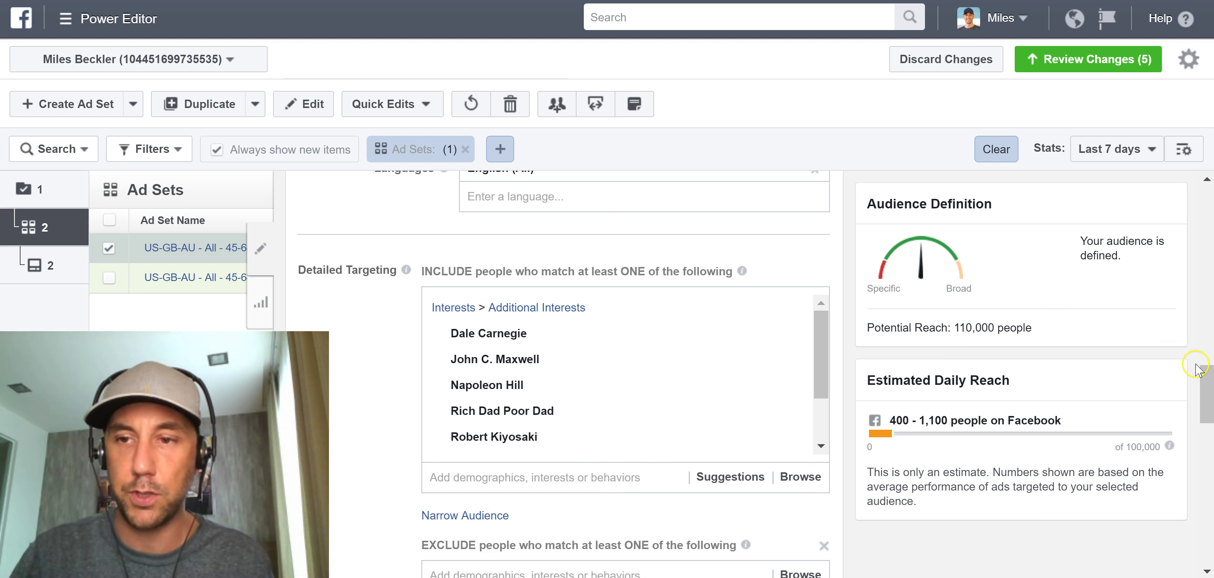
pyautogui.scroll(-2, 1209, 389)
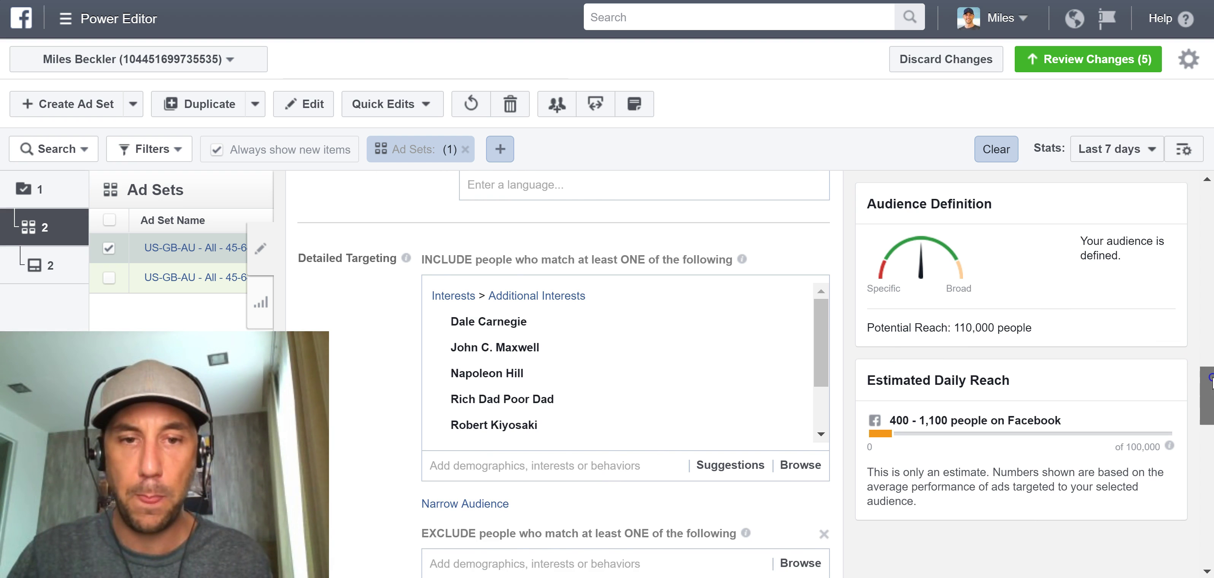
pyautogui.click(645, 477)
pyautogui.write('Dale Carnegie')
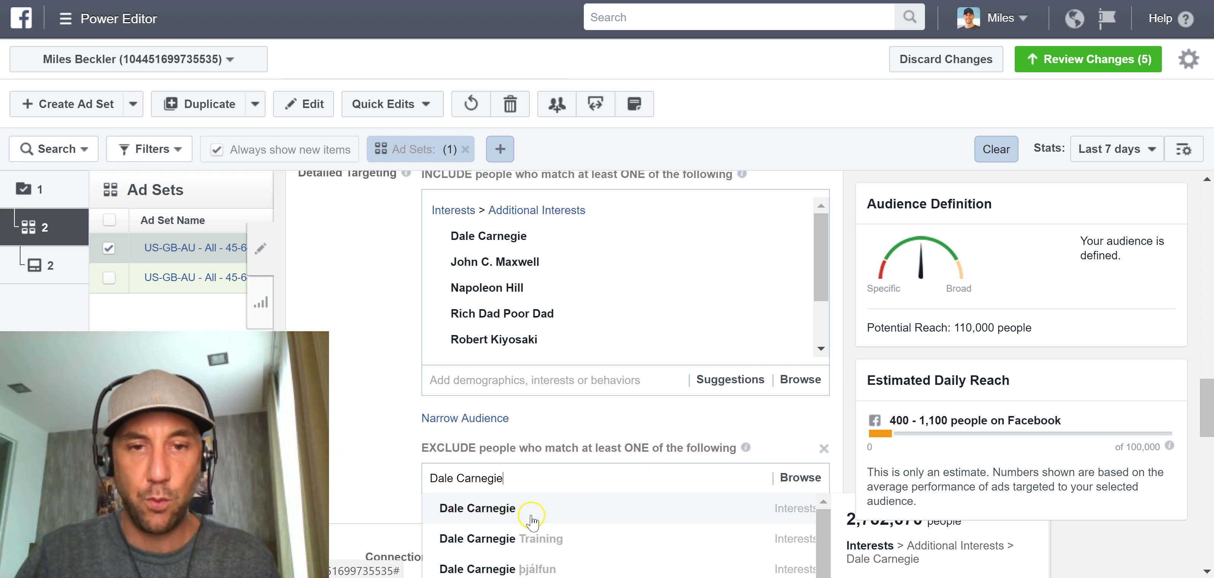
pyautogui.click(509, 513)
pyautogui.moveTo(794, 250)
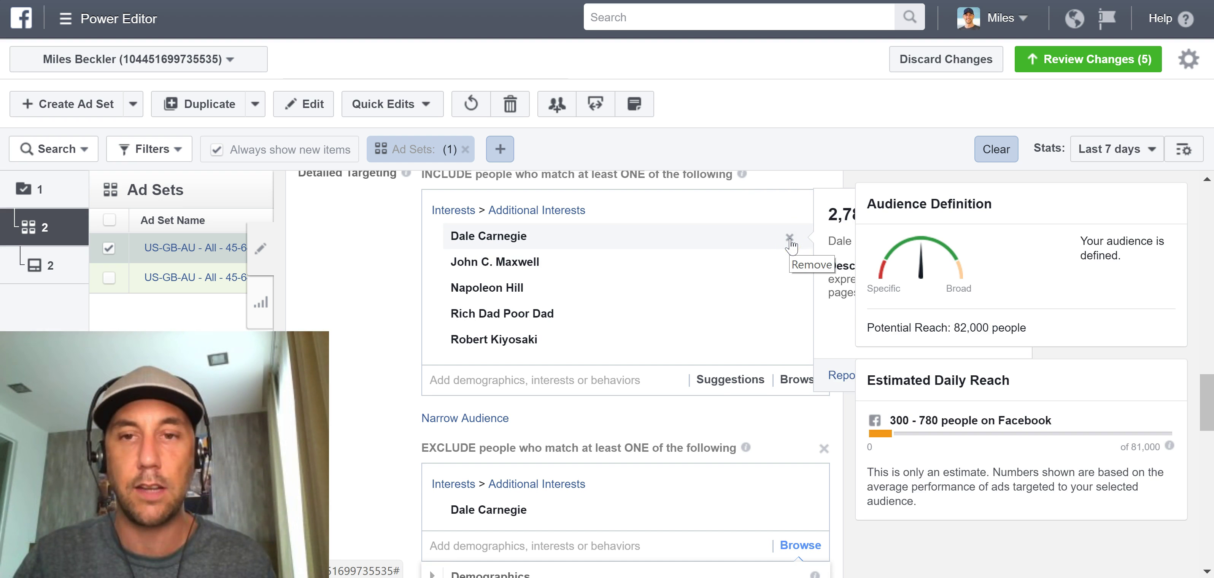
pyautogui.click(790, 238)
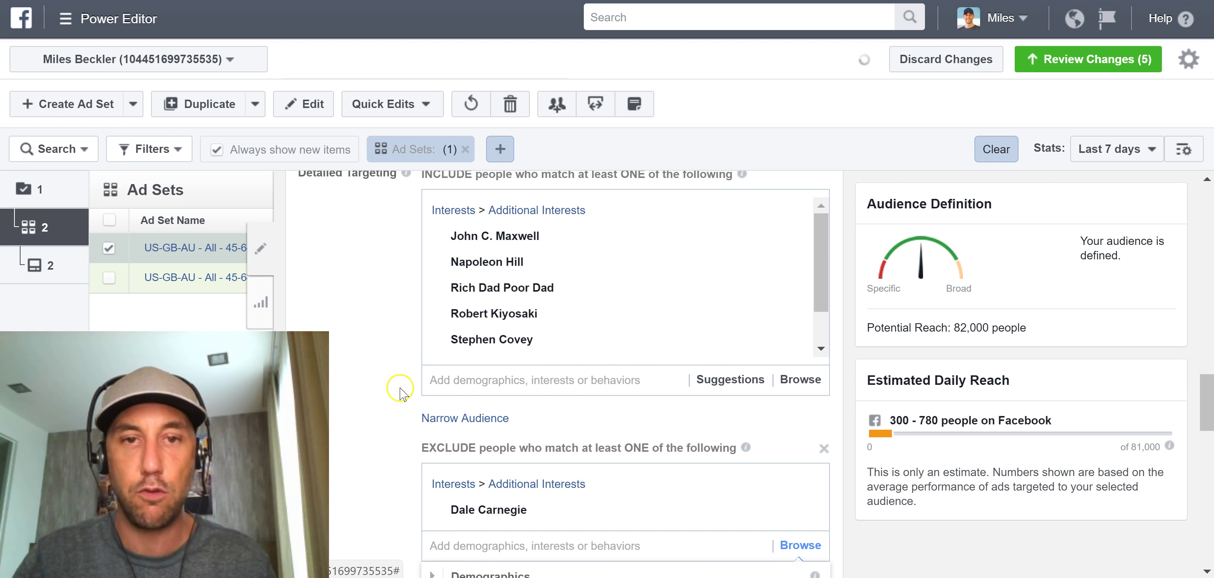
# Exclude John C. Maxwell and Napoleon Hill, removing both from the included interests
pyautogui.write('John C. Ma')
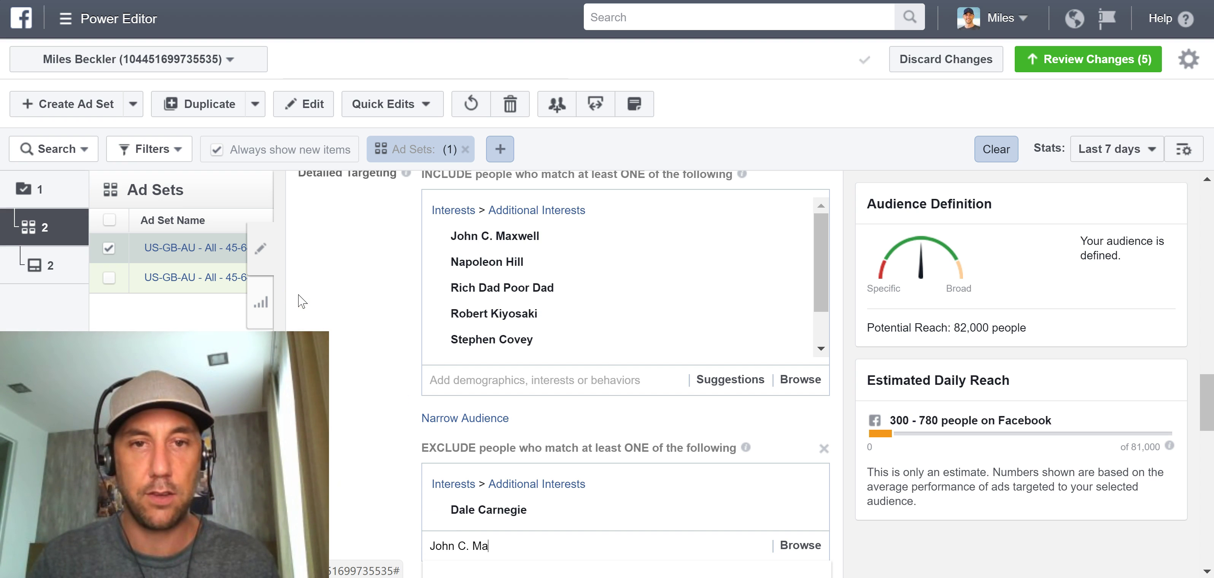
pyautogui.write('xwell')
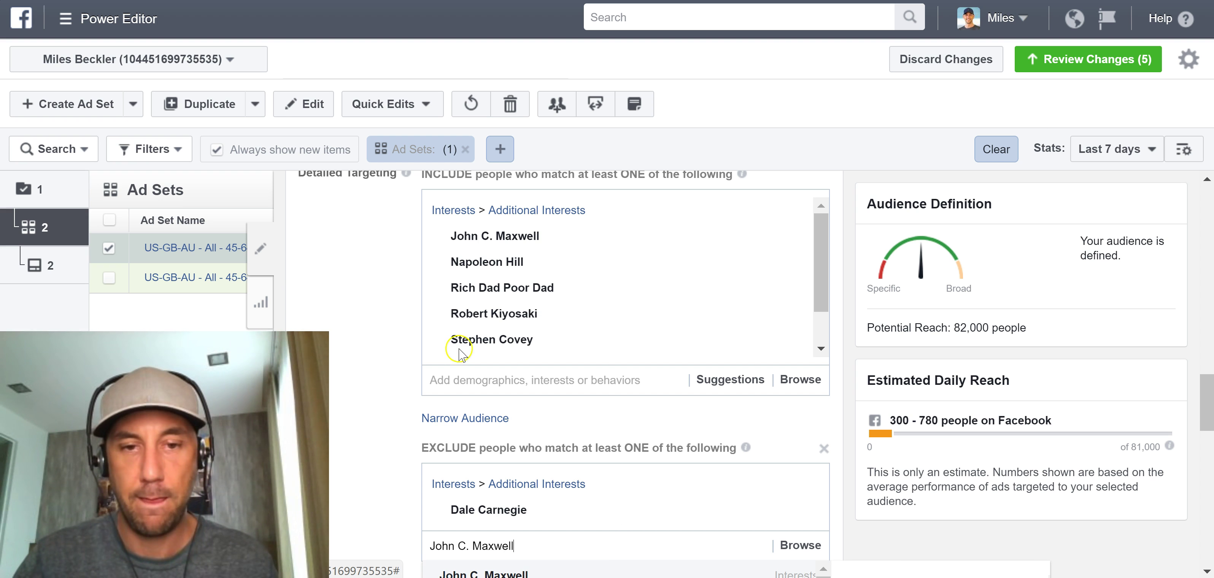
pyautogui.click(496, 572)
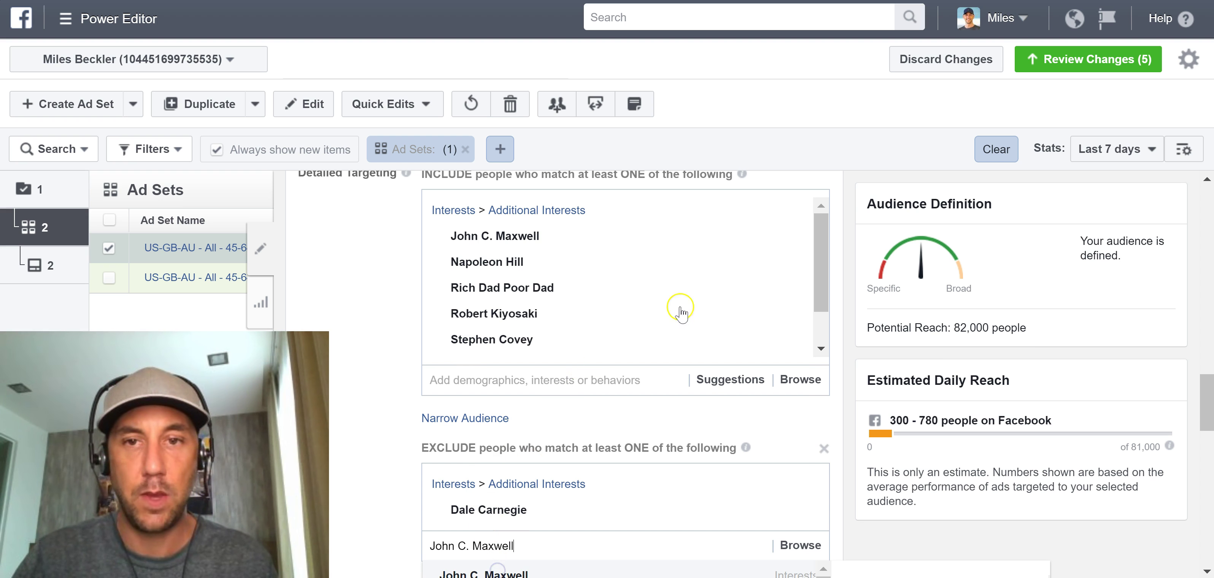
pyautogui.scroll(-4, 686, 307)
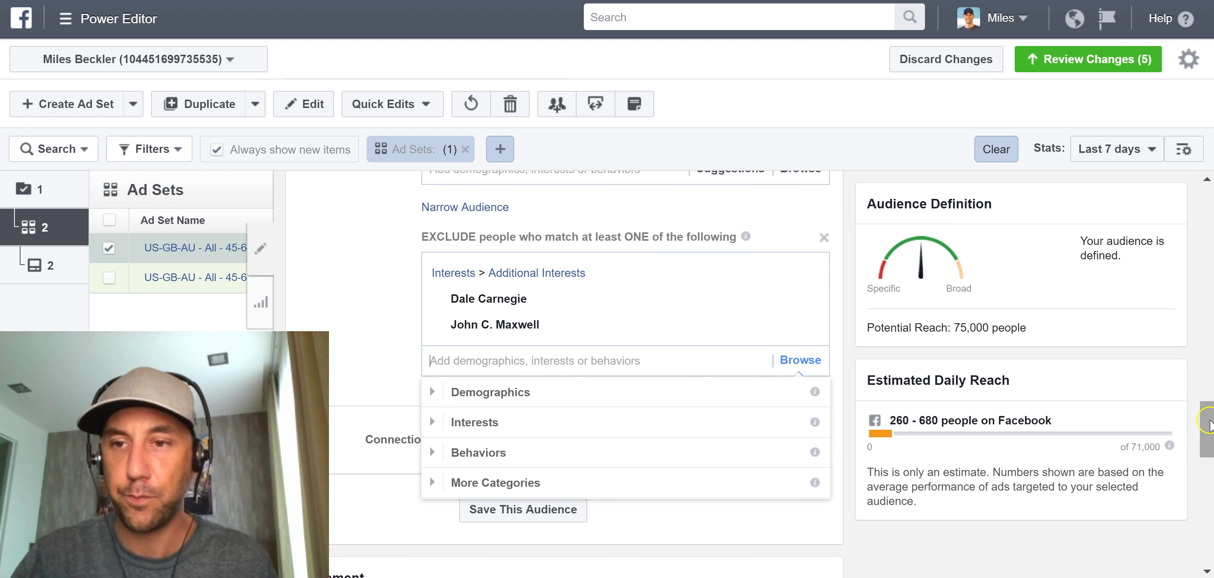
pyautogui.scroll(5, 1043, 326)
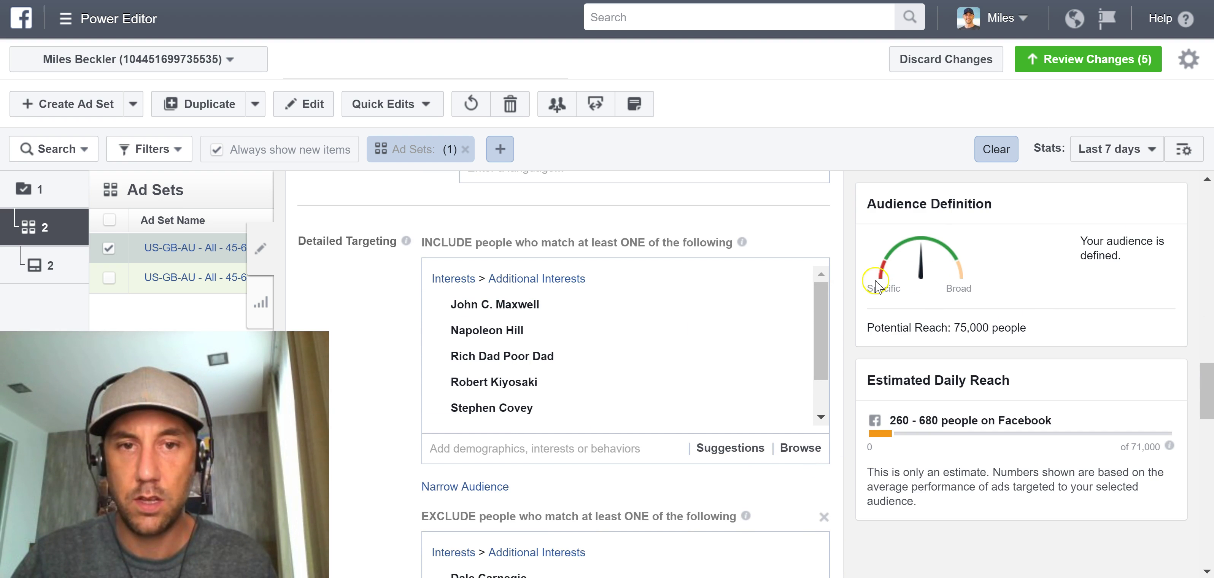
pyautogui.click(790, 307)
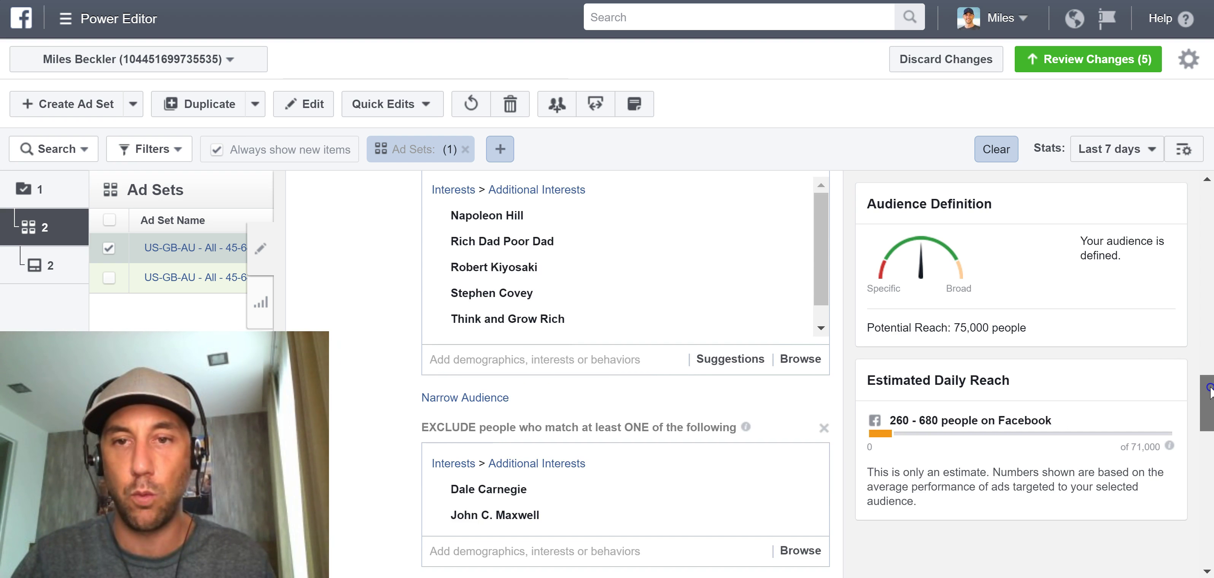
pyautogui.scroll(-3, 1210, 384)
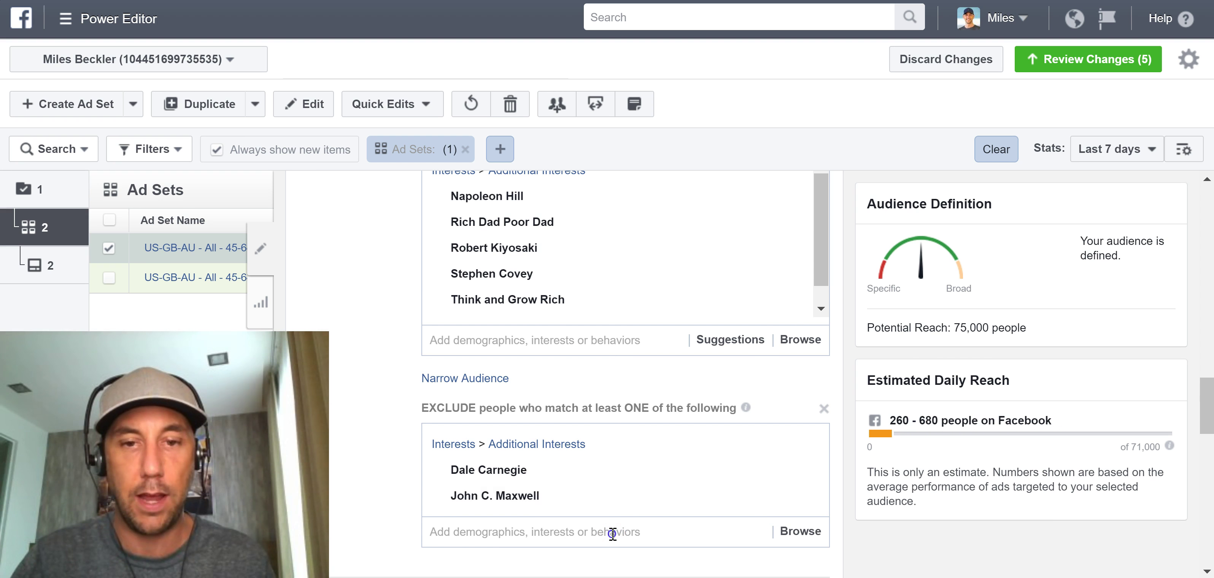
pyautogui.click(612, 532)
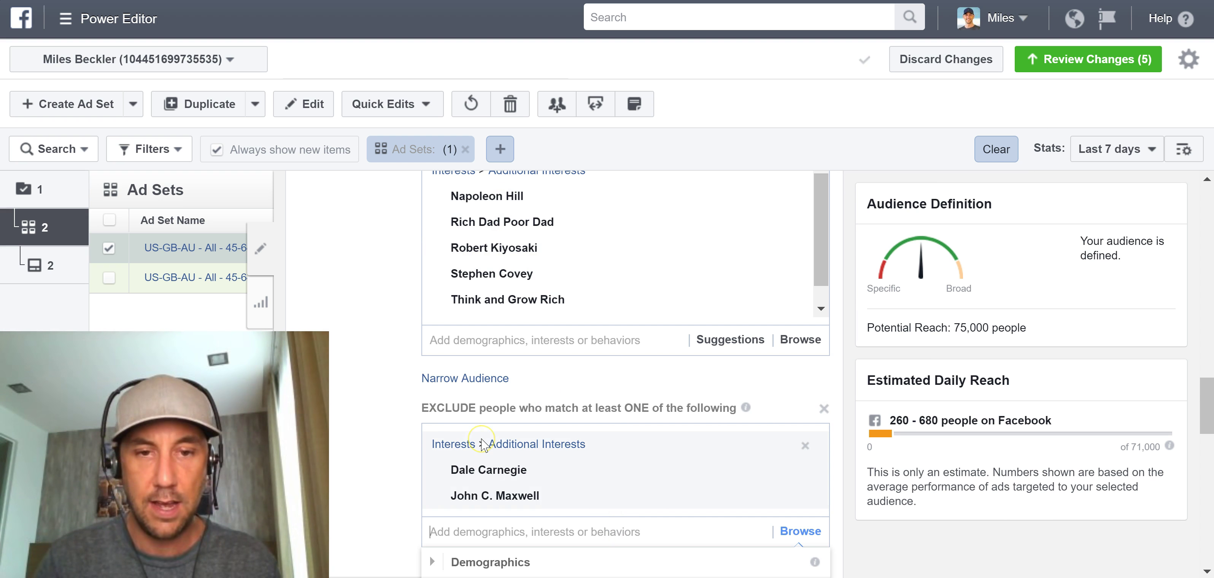
pyautogui.click(478, 532)
pyautogui.write('Napoleon Hill')
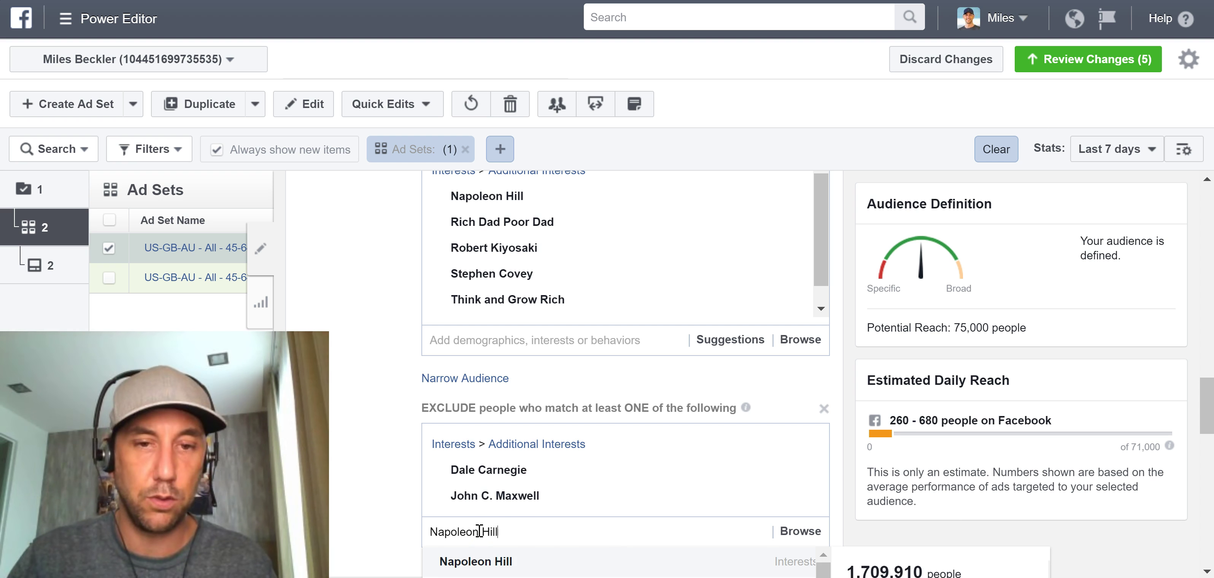
pyautogui.click(502, 560)
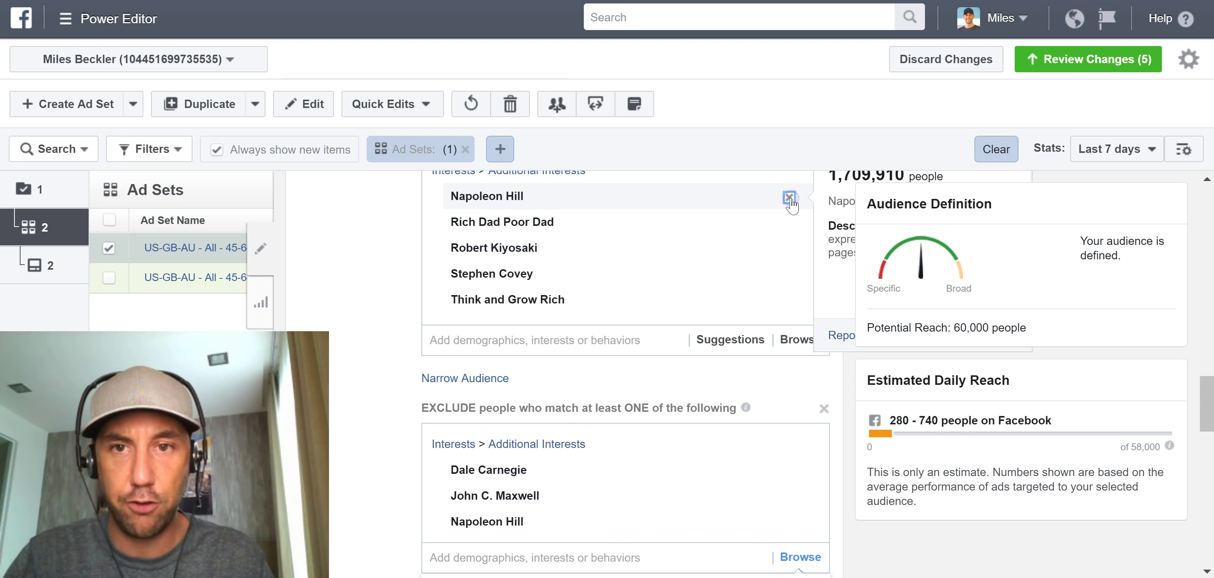
pyautogui.click(789, 198)
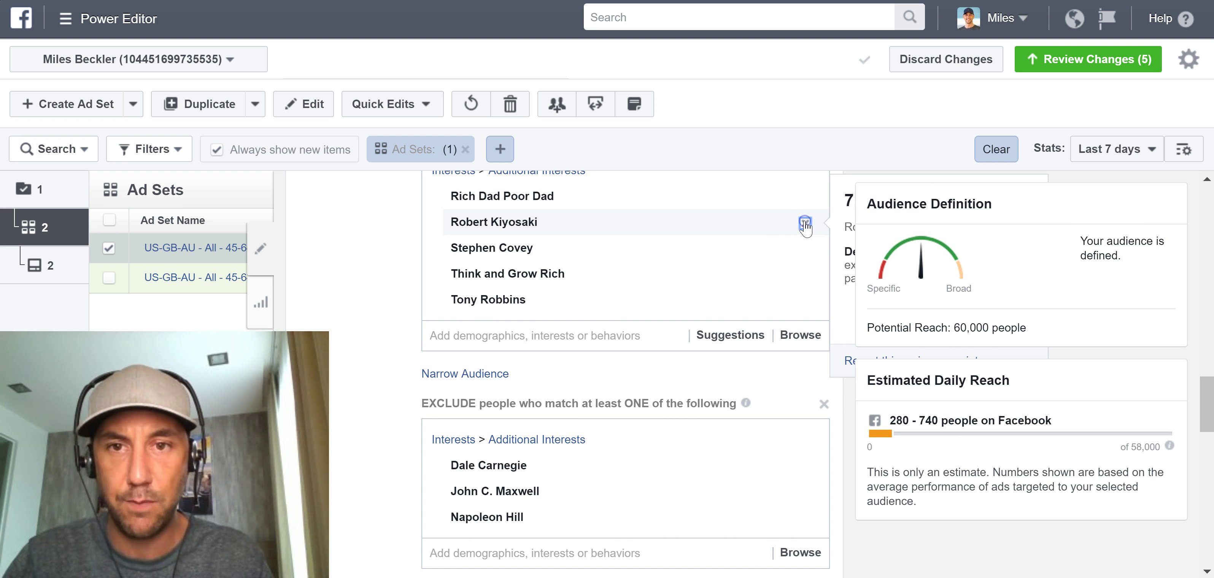
# Remove Robert Kiyosaki, Stephen Covey, Rich Dad Poor Dad and Think and Grow Rich, leaving only Tony Robbins
pyautogui.click(804, 223)
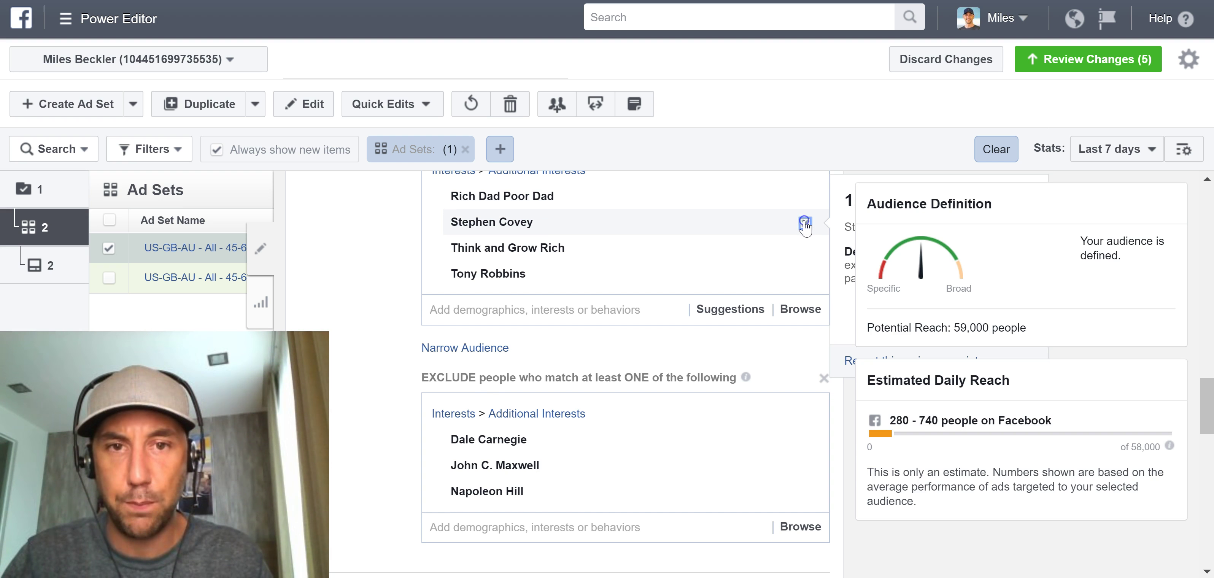
pyautogui.click(797, 223)
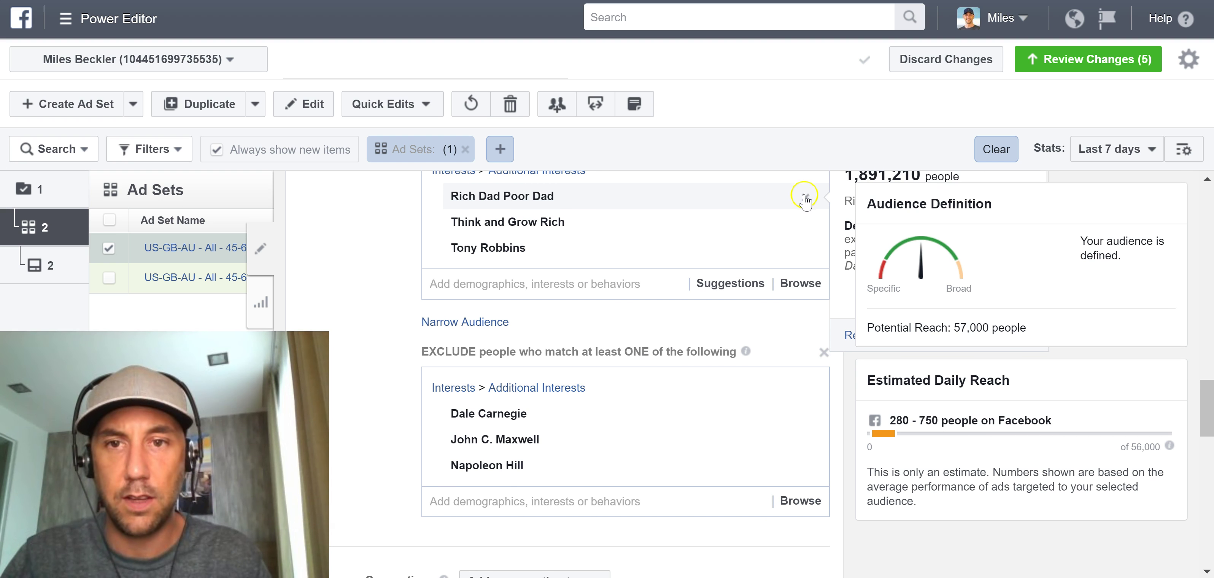
pyautogui.click(805, 198)
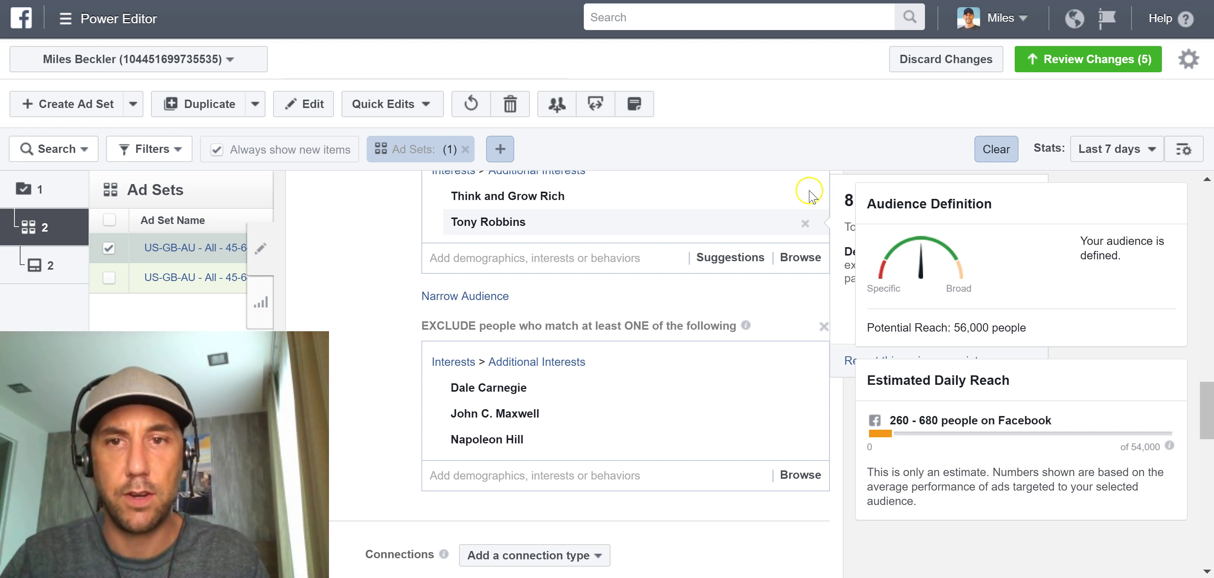
pyautogui.click(805, 197)
pyautogui.scroll(2, 1191, 409)
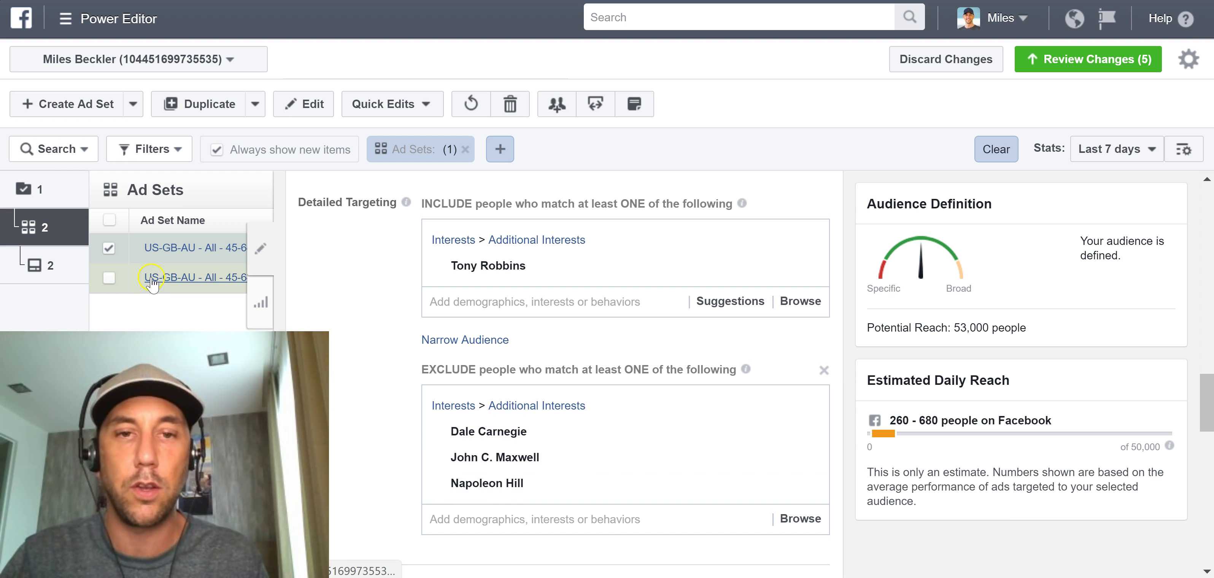
pyautogui.moveTo(518, 265)
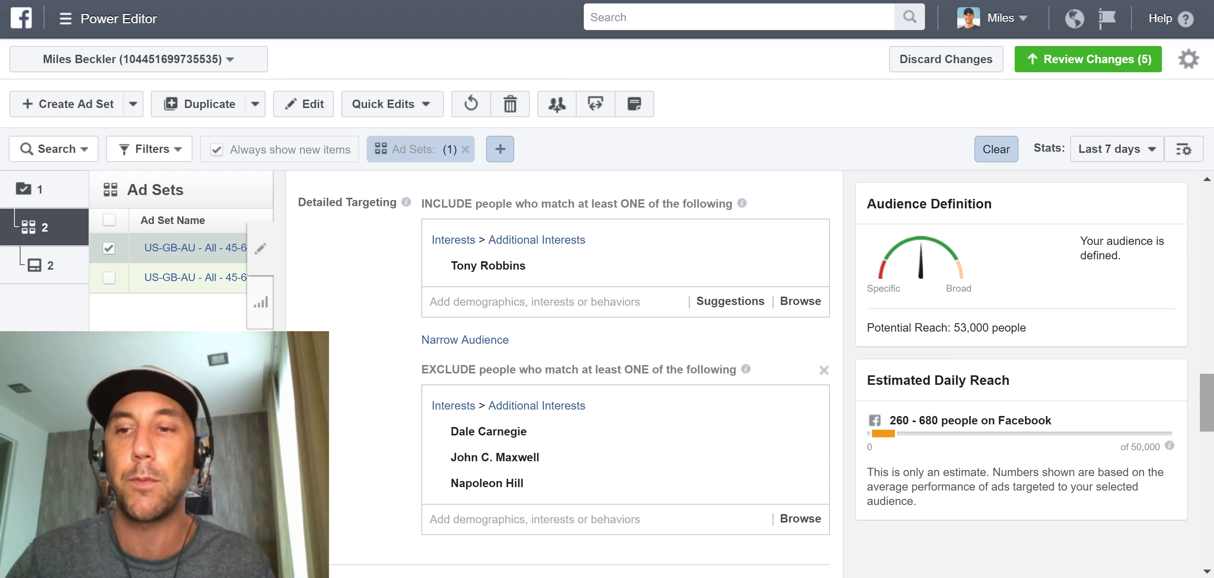
pyautogui.moveTo(1207, 398); pyautogui.dragTo(1192, 193)
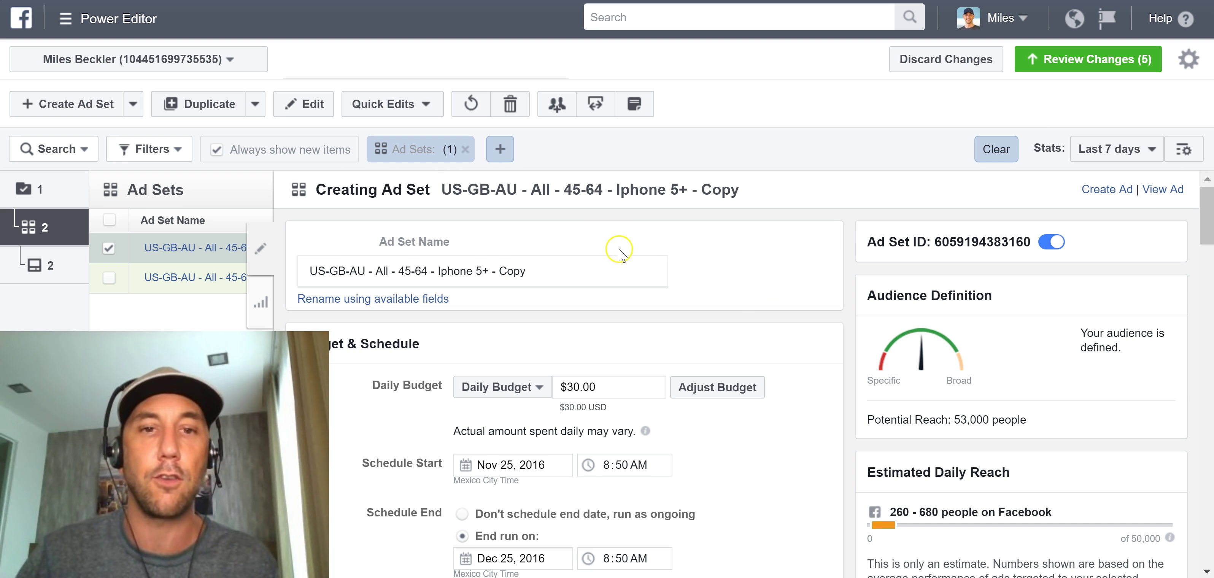
# Replace 'Copy' with 'Robbins' in the ad set name, giving US-GB-AU - All - 45-64 - Iphone 5+ - Robbins
pyautogui.doubleClick(504, 273)
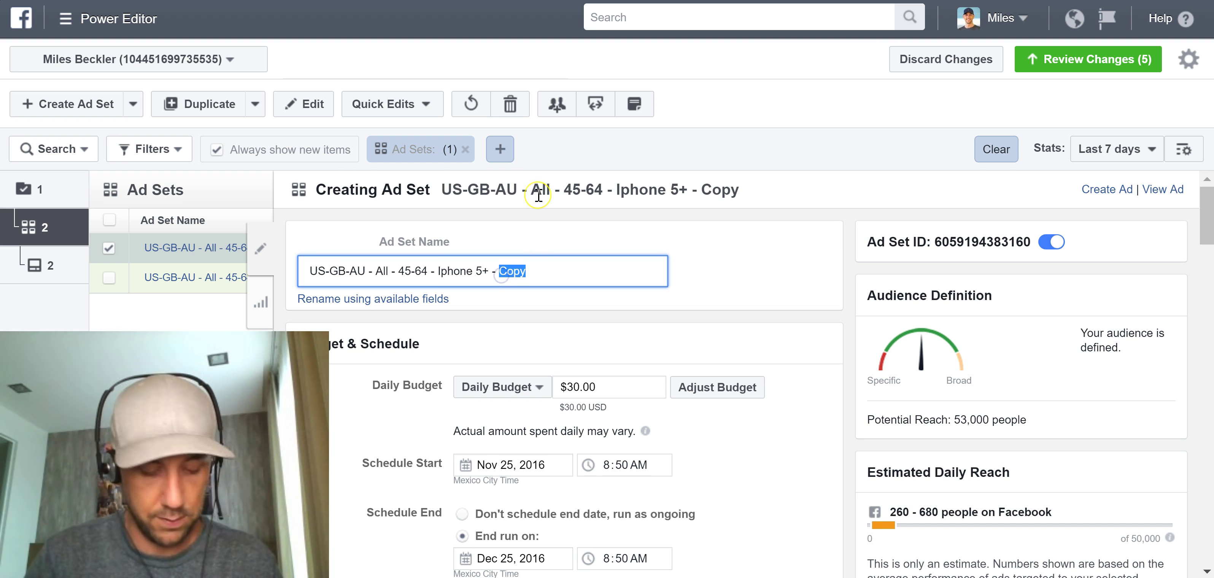
pyautogui.write('TR')
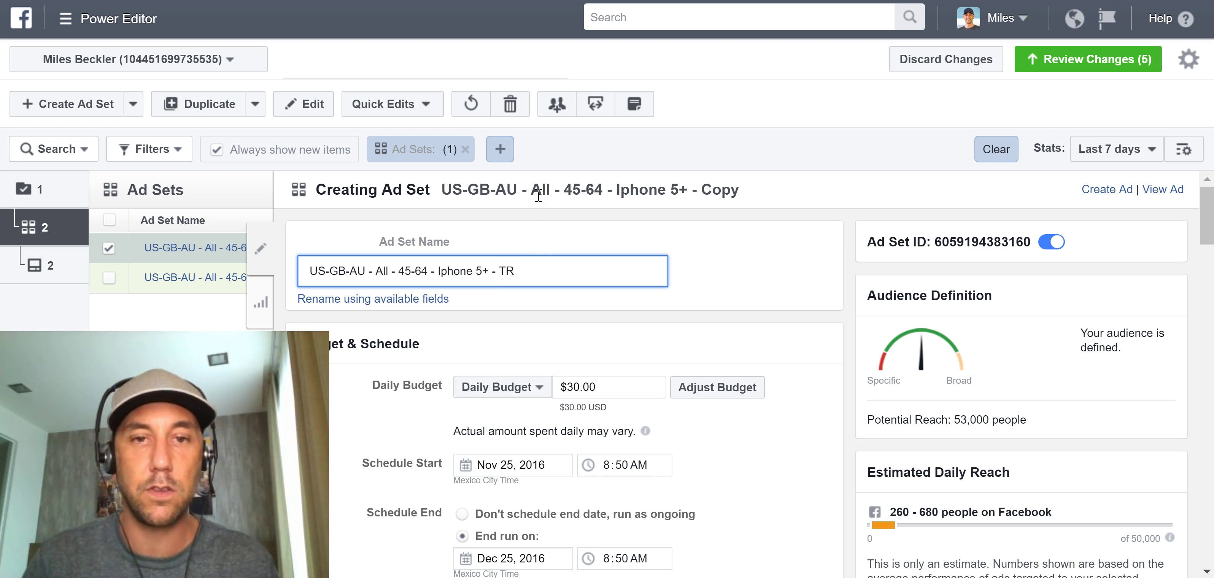
pyautogui.press('BackSpace')
pyautogui.press('BackSpace')
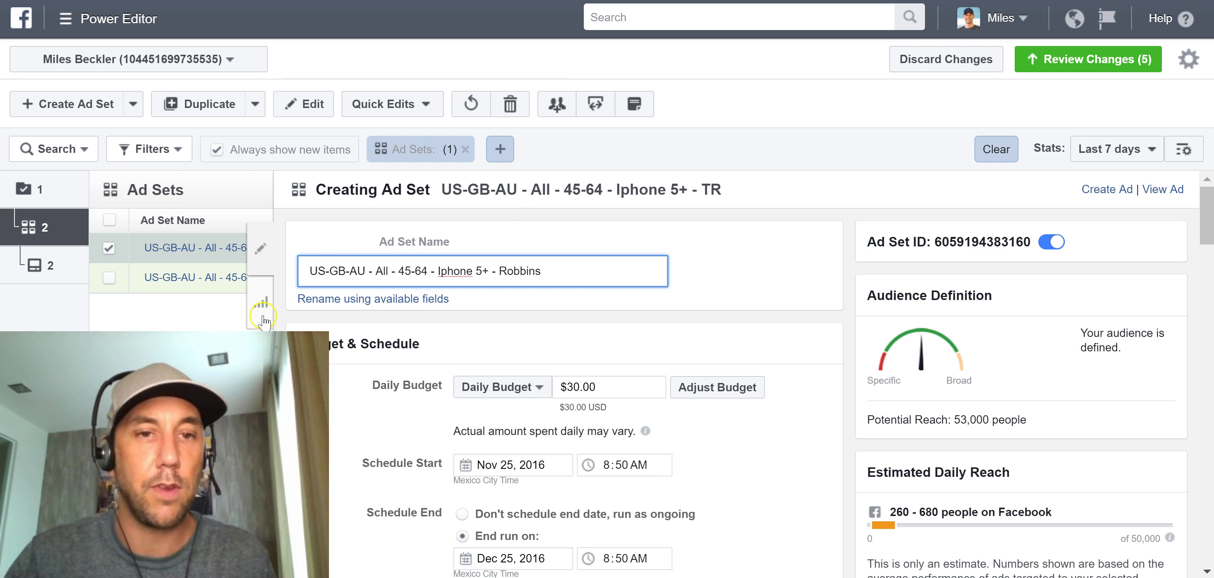
pyautogui.click(245, 278)
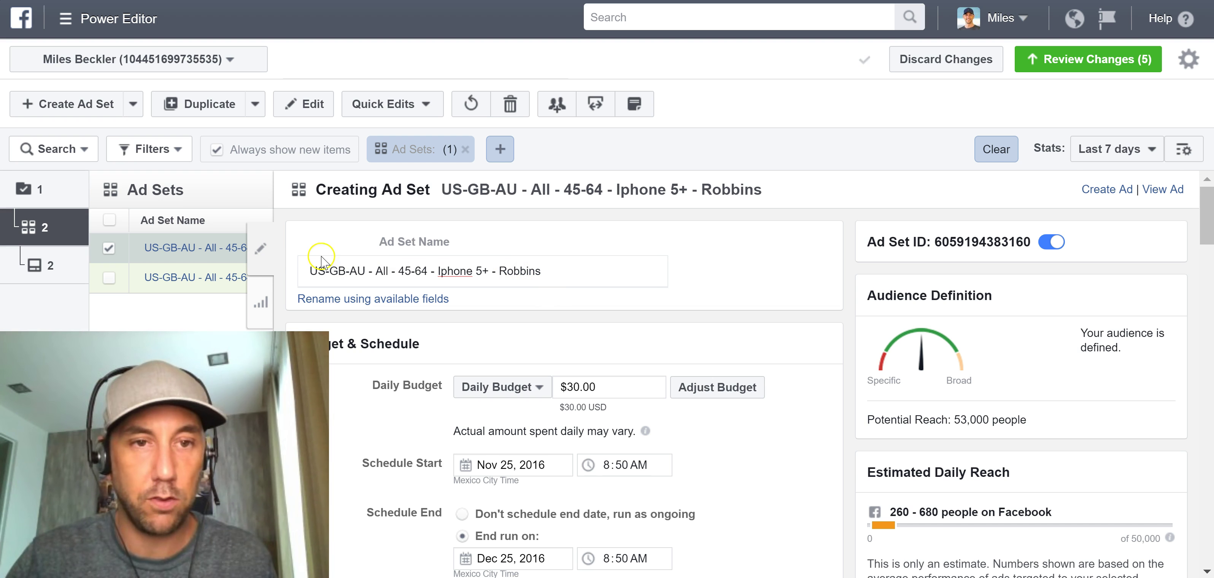
pyautogui.moveTo(1206, 215); pyautogui.dragTo(1195, 384)
pyautogui.moveTo(498, 351)
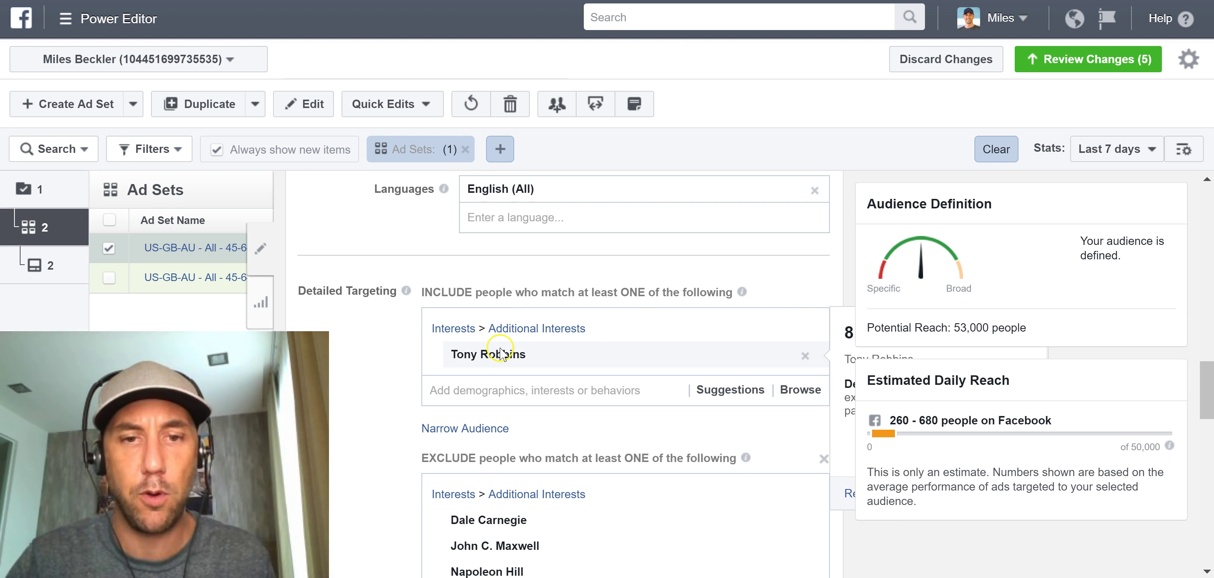
pyautogui.moveTo(494, 537)
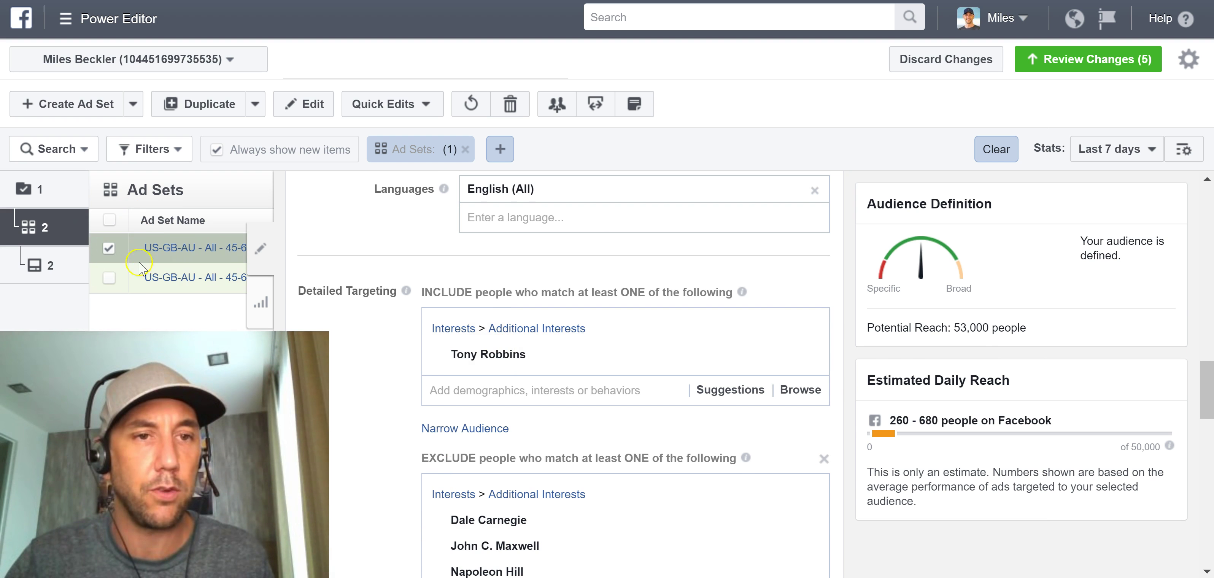
# In the second ad set, move Tony Robbins from the included interests to the excluded interests
pyautogui.click(107, 248)
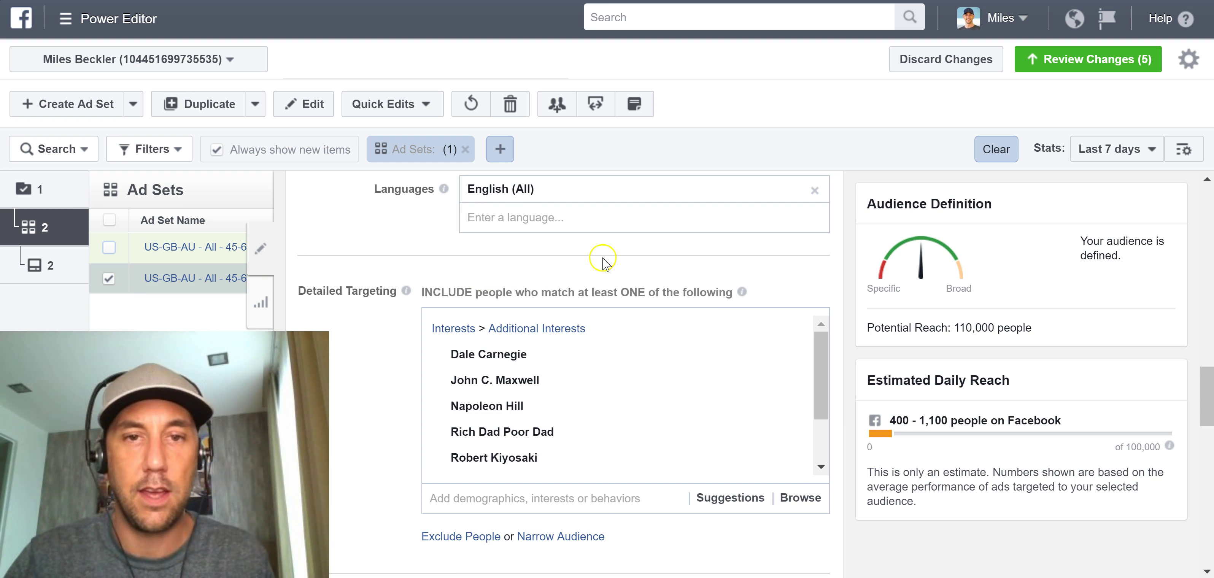
pyautogui.scroll(-1, 1205, 430)
pyautogui.scroll(-3, 811, 382)
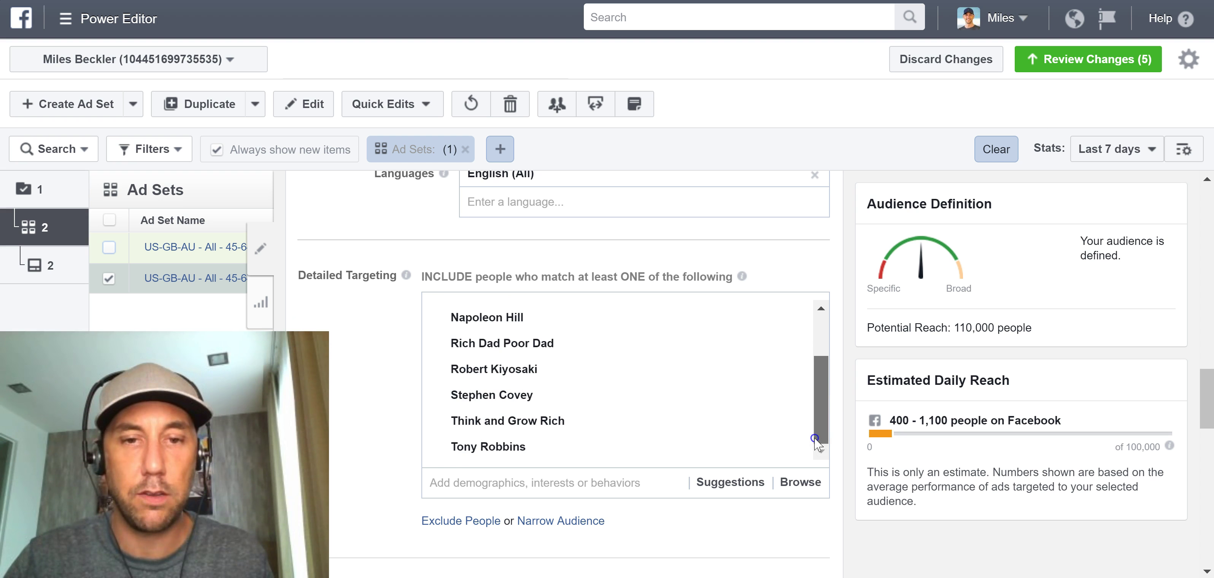
pyautogui.moveTo(788, 454)
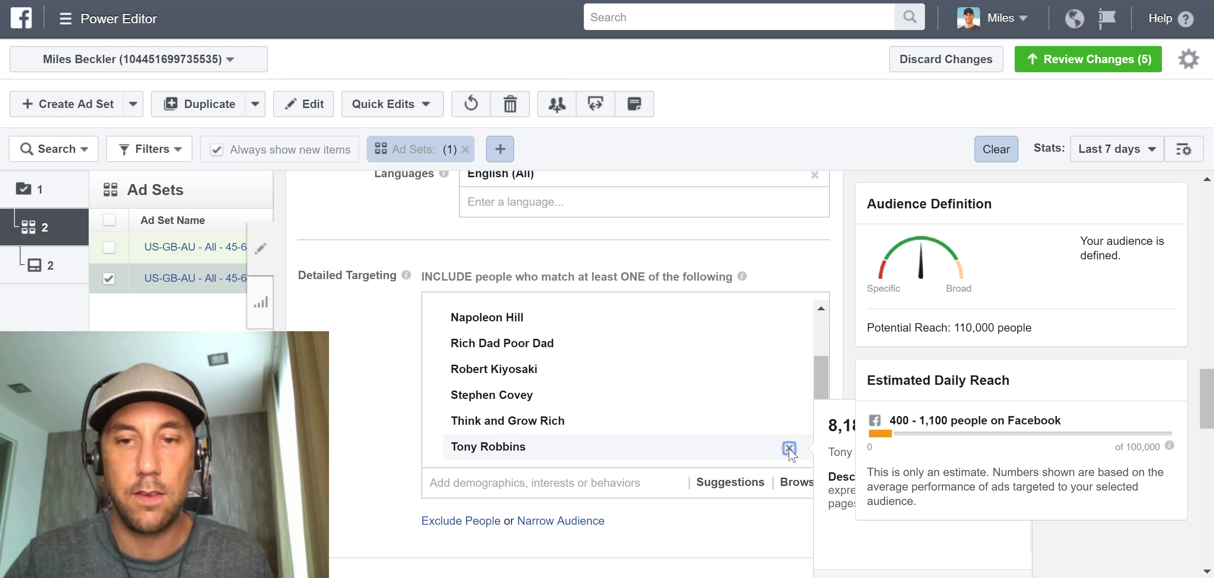
pyautogui.click(789, 448)
pyautogui.scroll(-5, 1197, 406)
pyautogui.click(473, 294)
pyautogui.click(474, 354)
pyautogui.write('Tp')
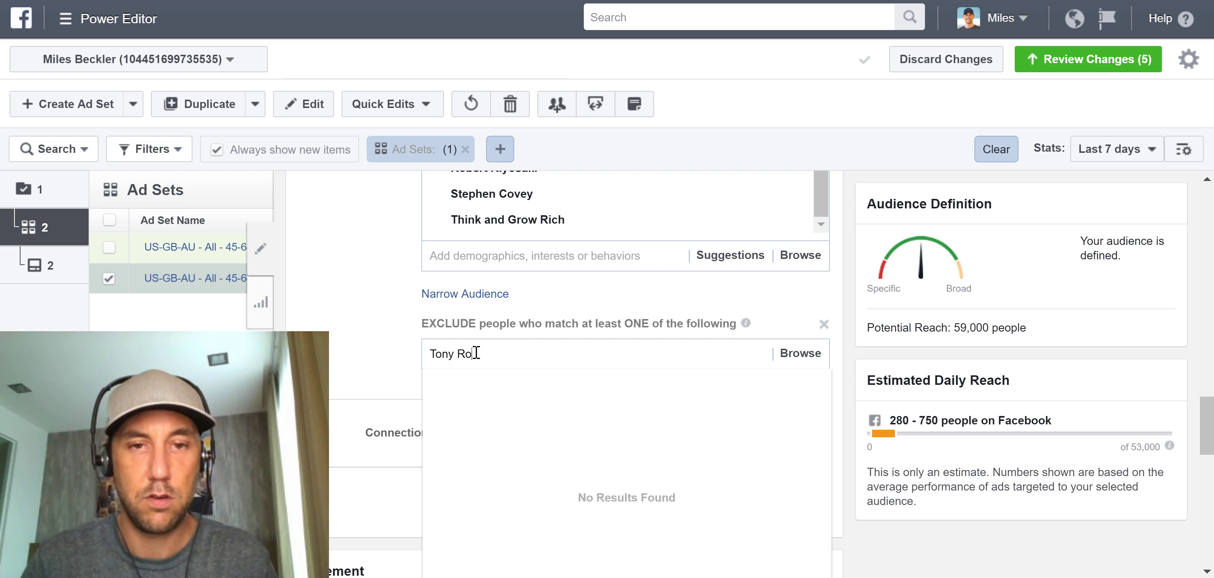
pyautogui.write('ny Rob')
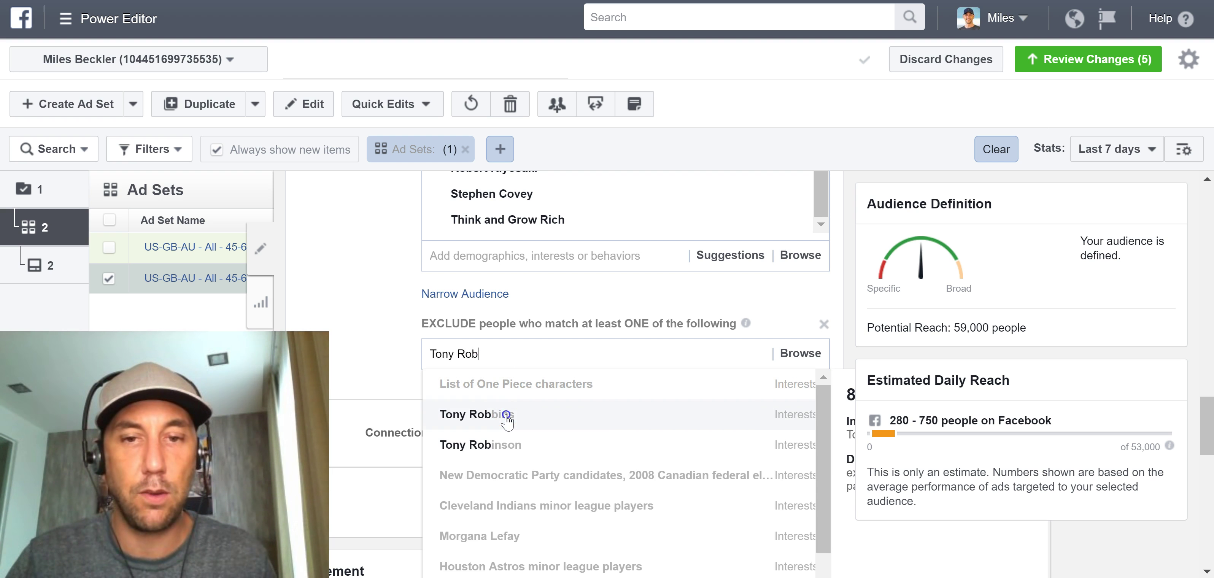
pyautogui.click(506, 415)
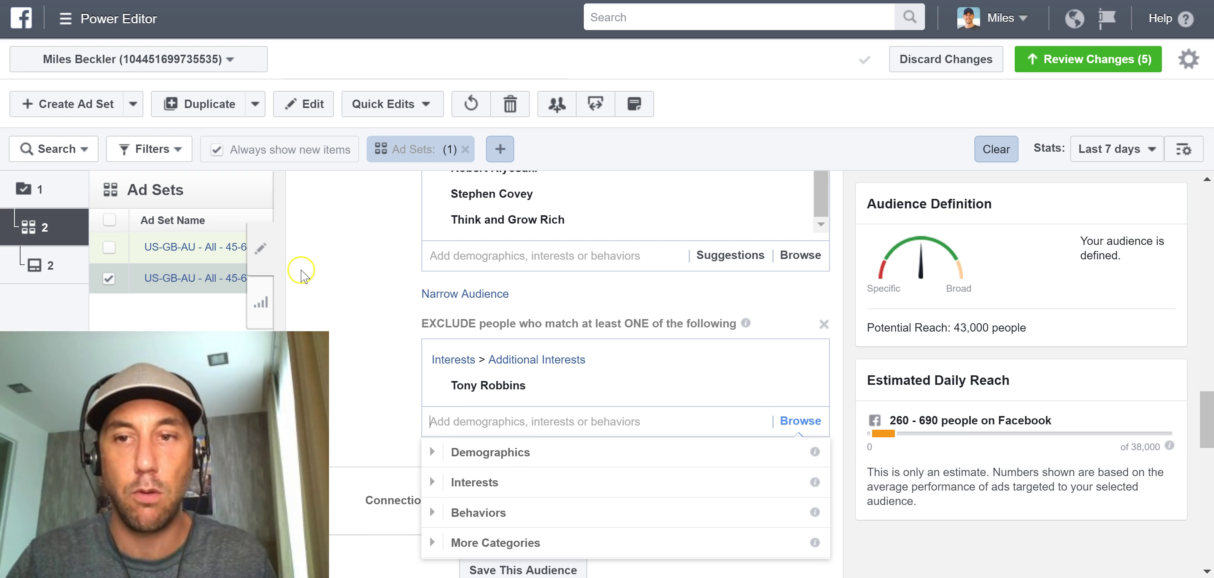
pyautogui.click(360, 301)
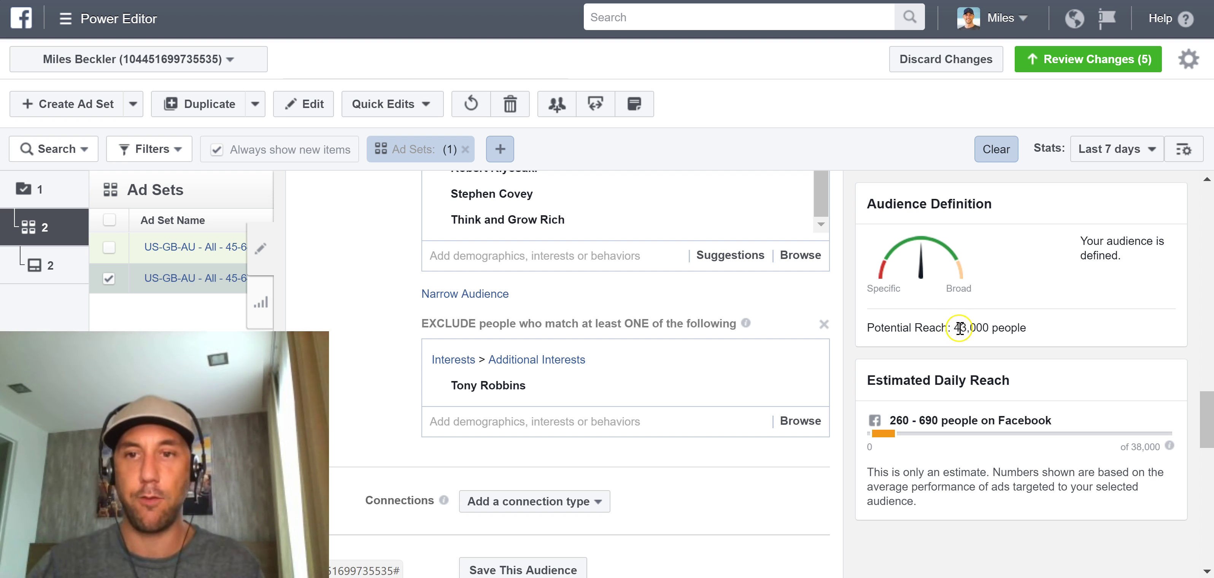
# Review the Robbins ad set's include and exclude targeting and briefly check its ads
pyautogui.click(169, 248)
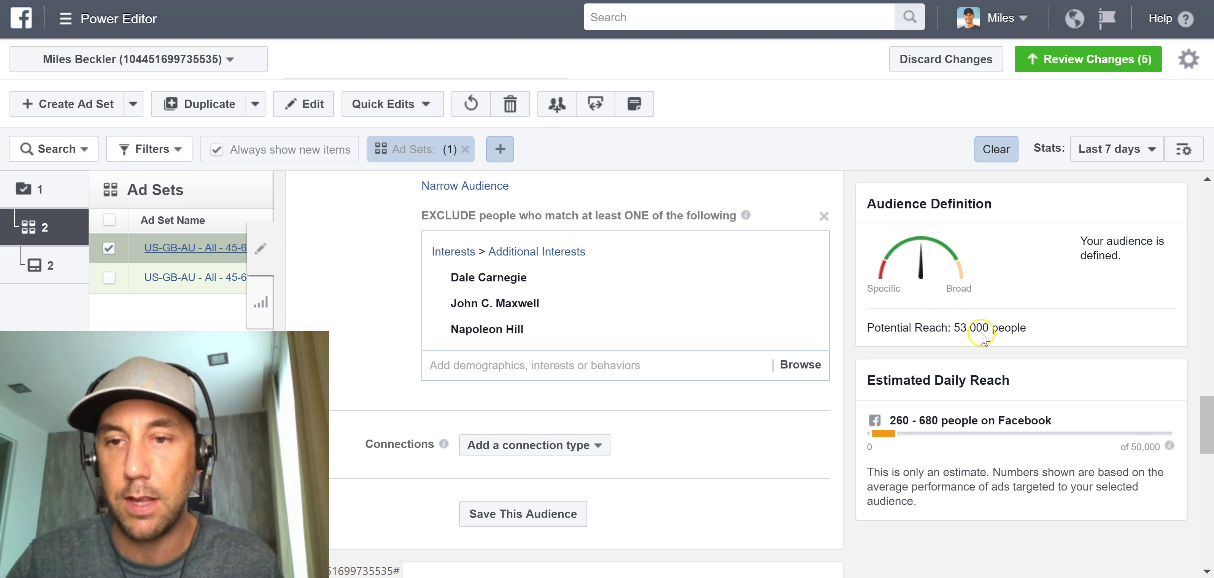
pyautogui.click(37, 265)
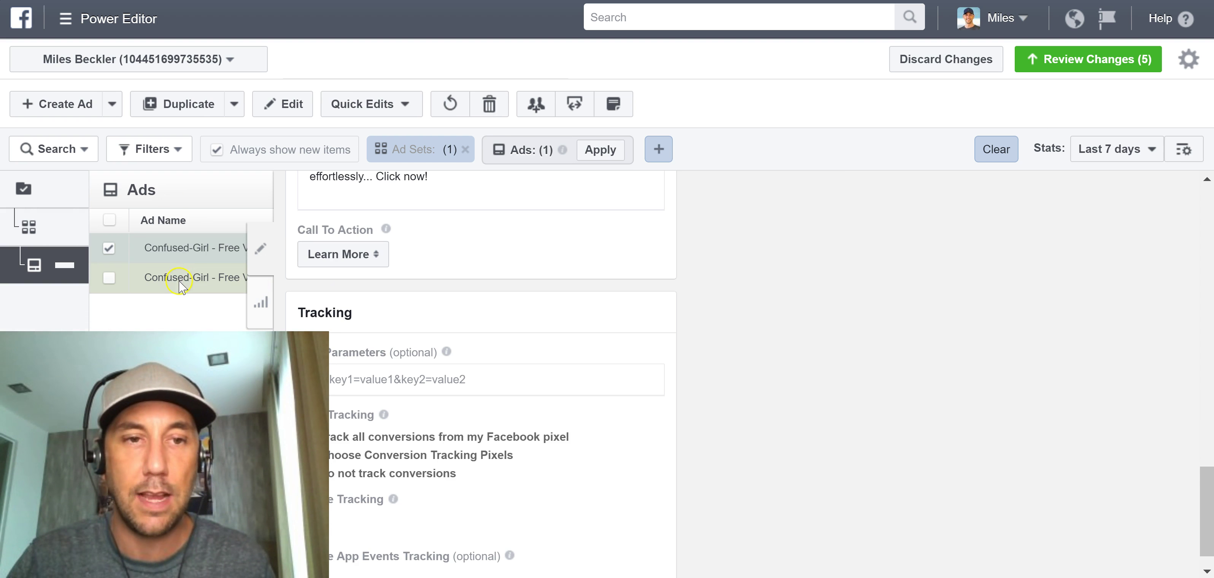
pyautogui.click(39, 237)
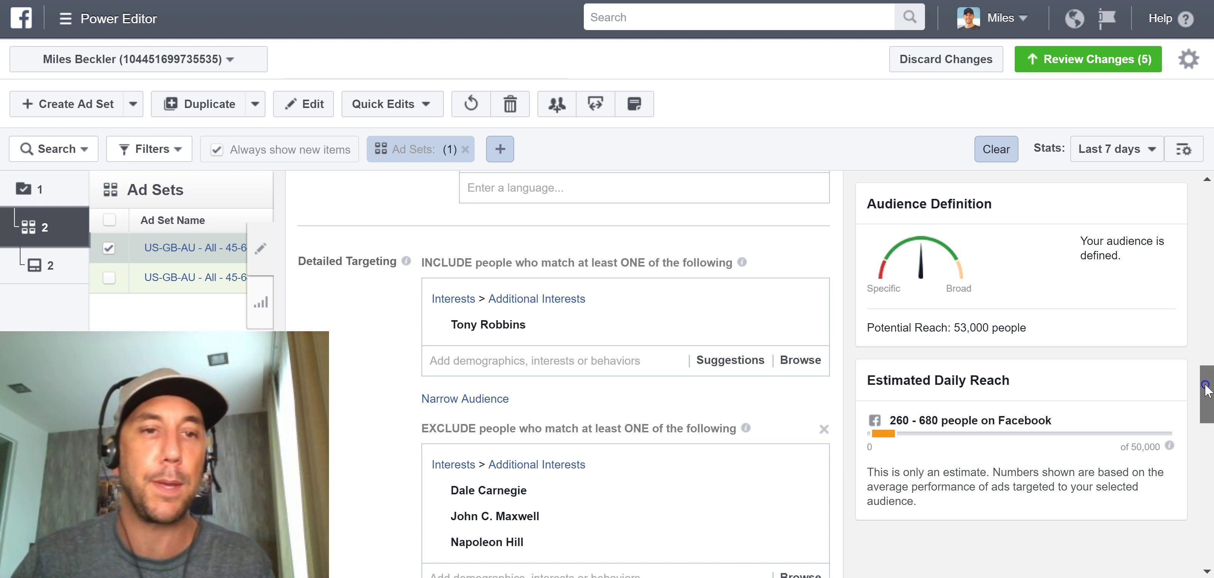
pyautogui.moveTo(1204, 389)
pyautogui.mouseDown()
pyautogui.moveTo(1205, 401)
pyautogui.moveTo(1205, 391)
pyautogui.mouseUp()
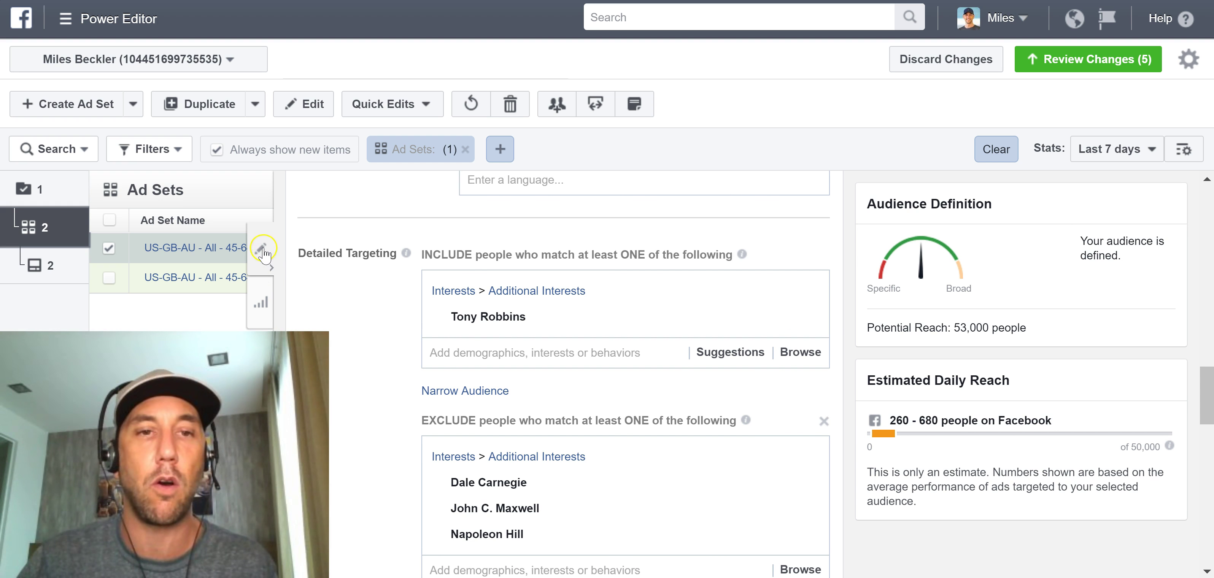
# Append 'Exclude Robbins' to the second ad set's name, giving US-GB-AU - All - 45-64 - Iphone 5+ - Exclude Robbins
pyautogui.click(260, 248)
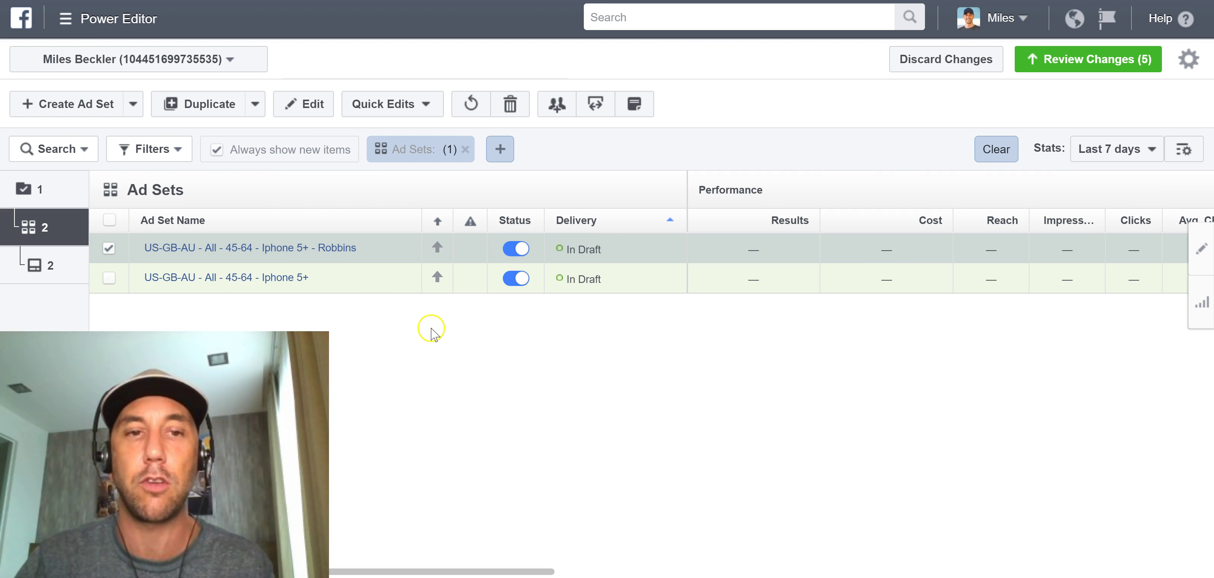
pyautogui.moveTo(333, 281)
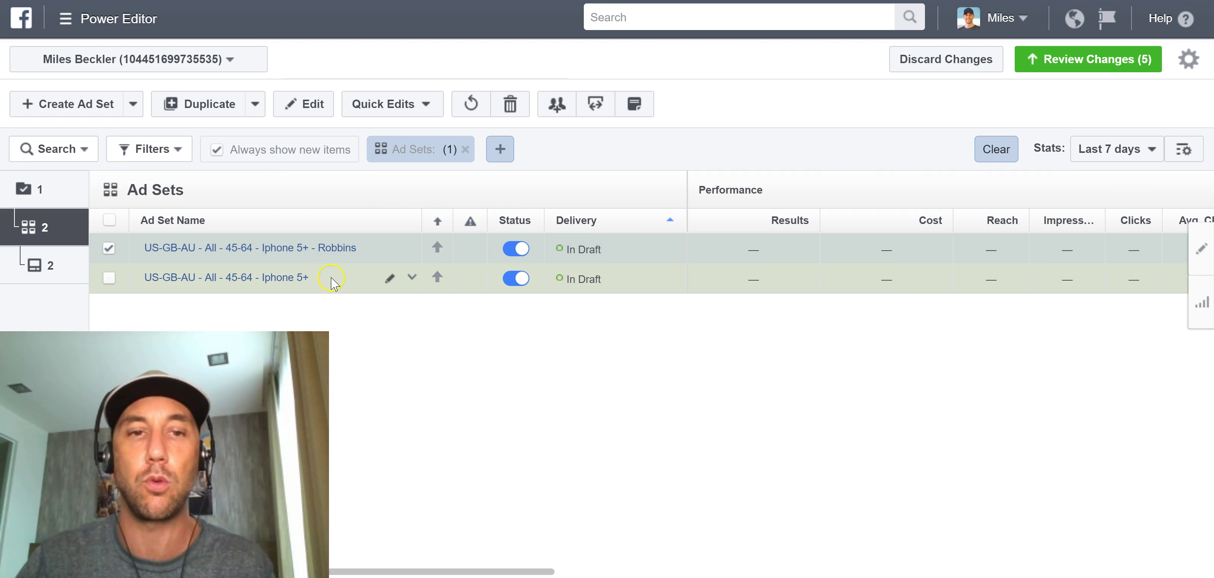
pyautogui.click(391, 281)
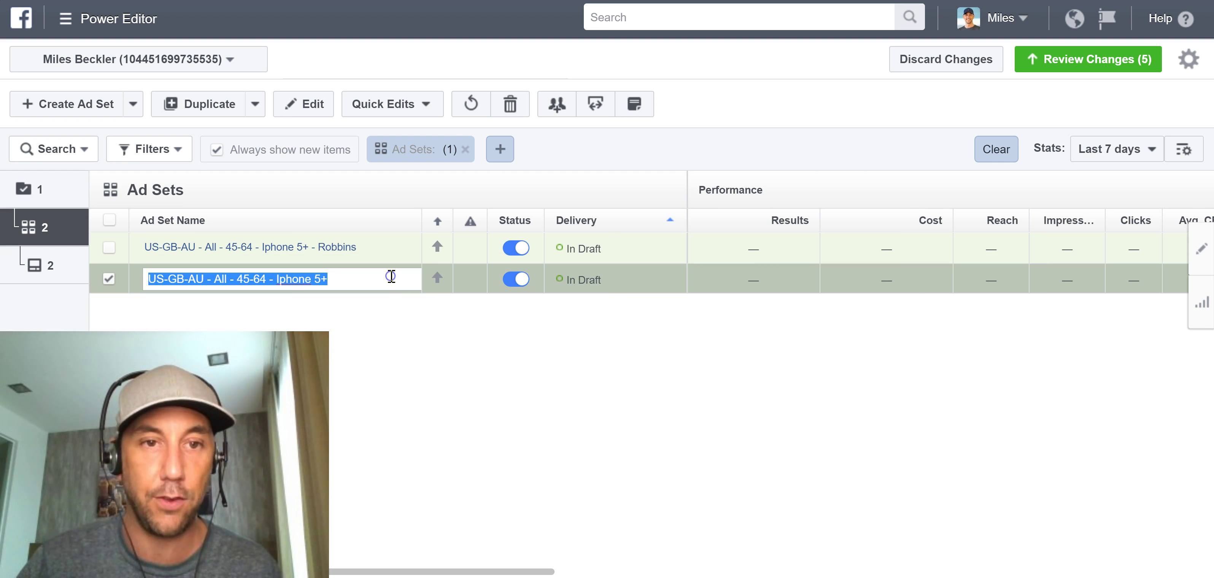
pyautogui.click(370, 279)
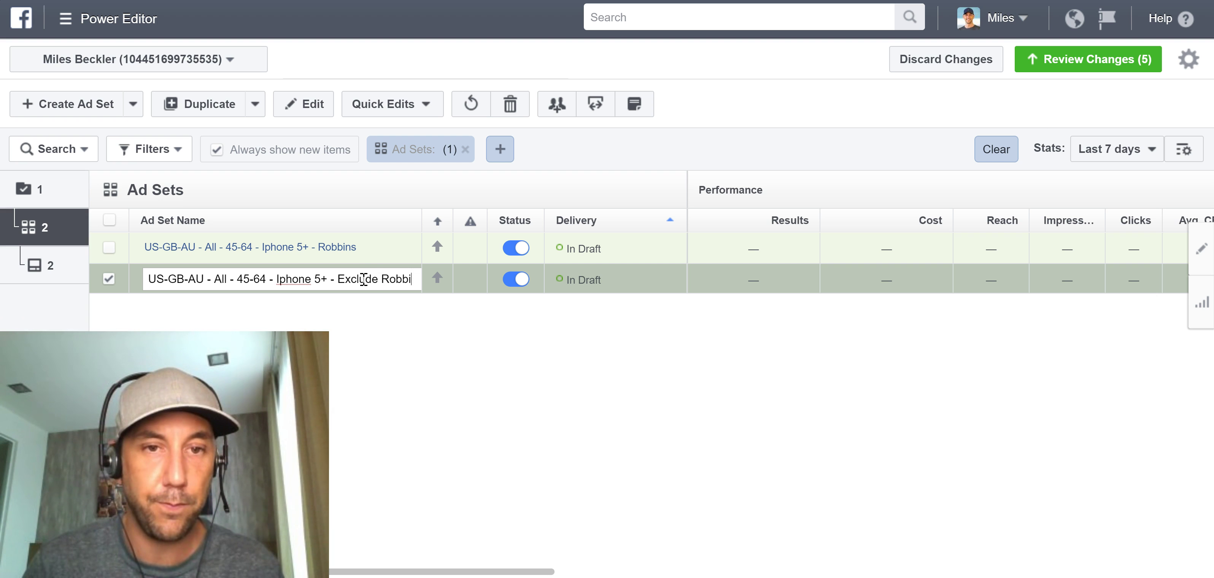
pyautogui.write('ns')
pyautogui.click(364, 364)
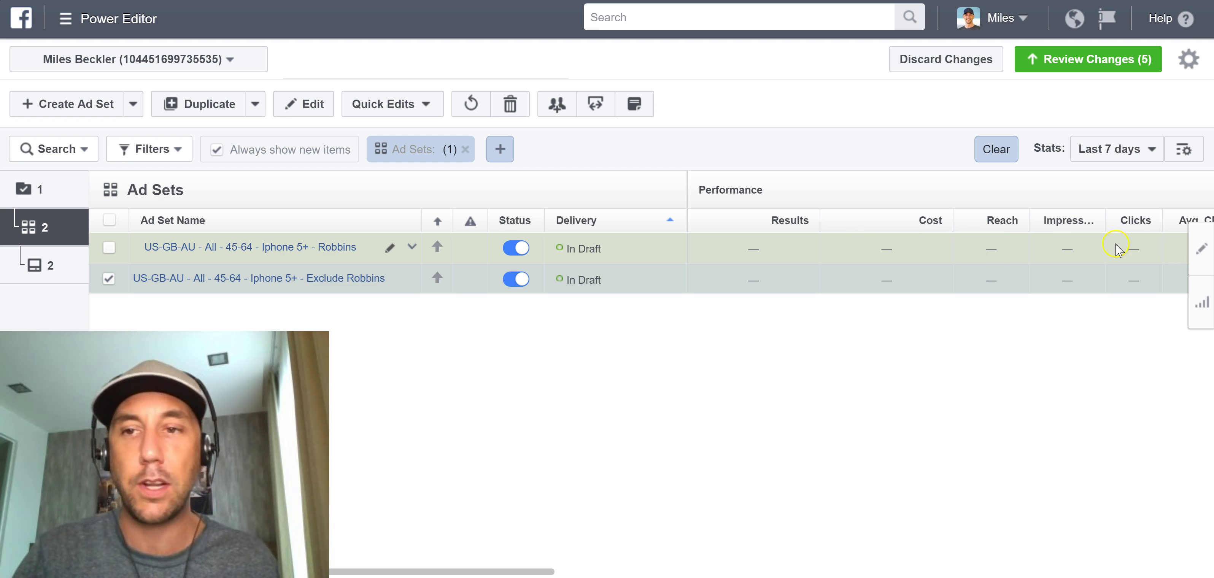
# Switch to the Ads level to list the two Confused-Girl - Free Video Q&A ads
pyautogui.click(1133, 246)
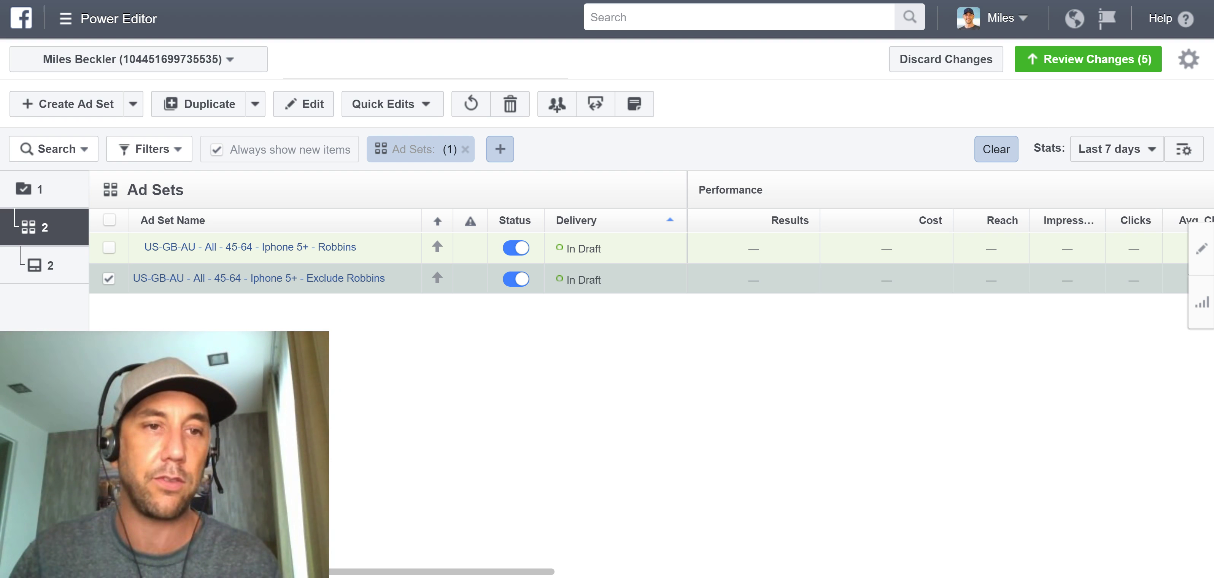
pyautogui.click(61, 267)
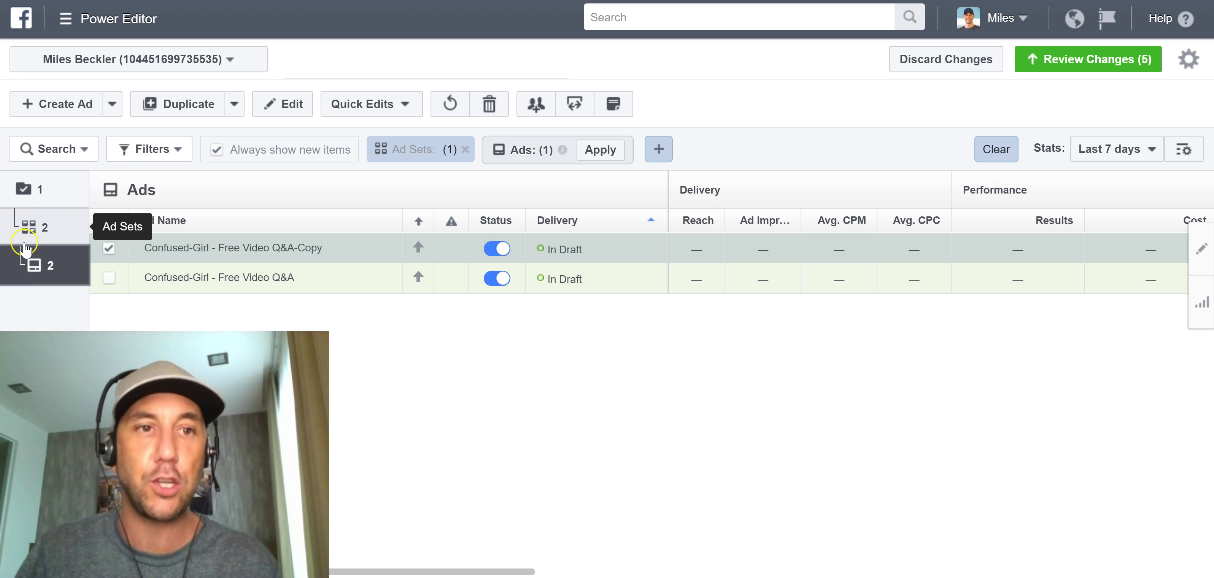
# Move between the ad and ad set levels, then open the Confused-Girl - Free Video Q&A-Copy ad for editing
pyautogui.click(24, 257)
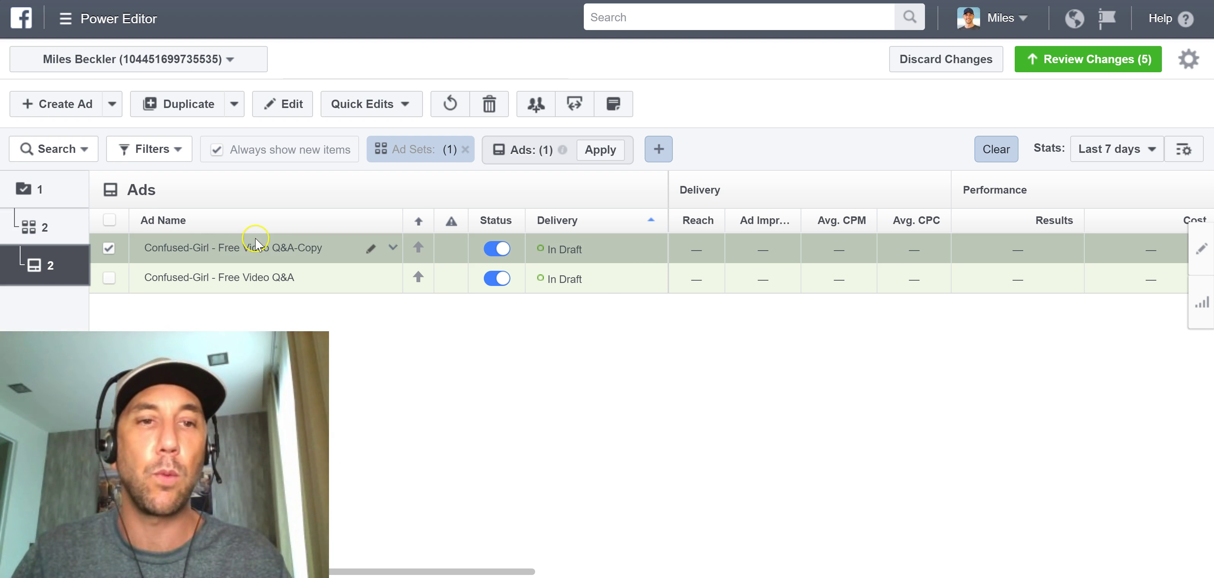
pyautogui.click(228, 243)
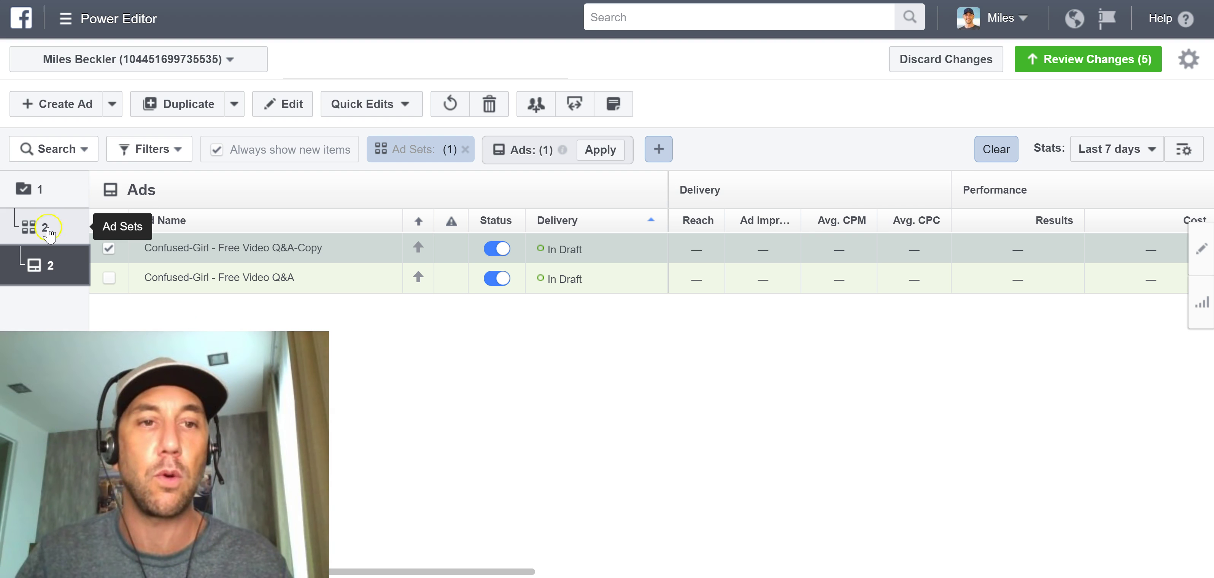
pyautogui.click(225, 202)
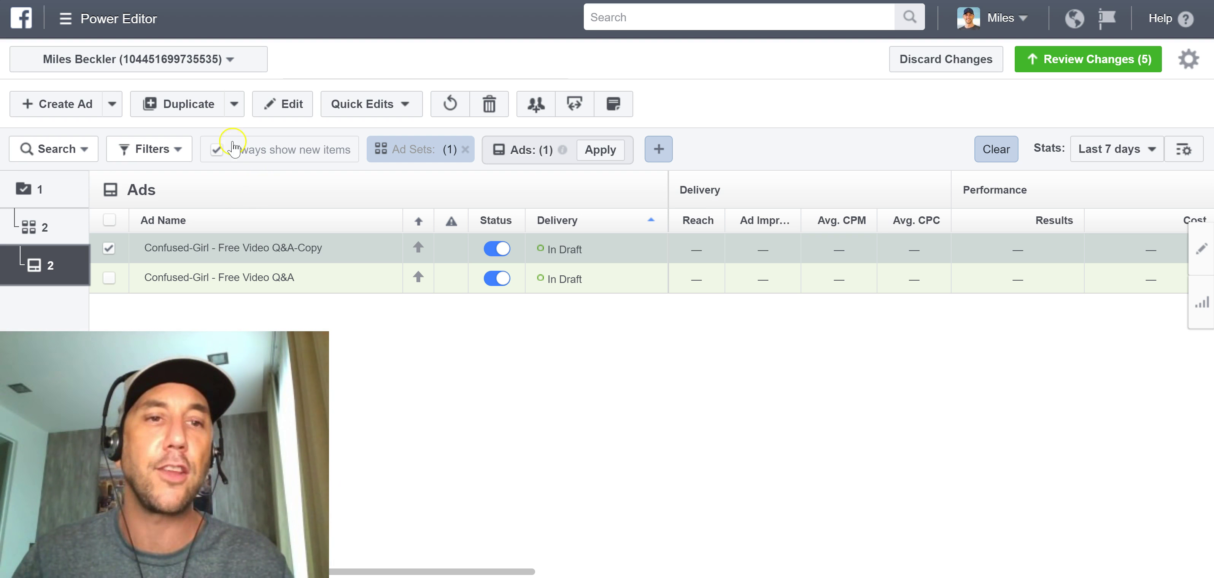
pyautogui.click(186, 256)
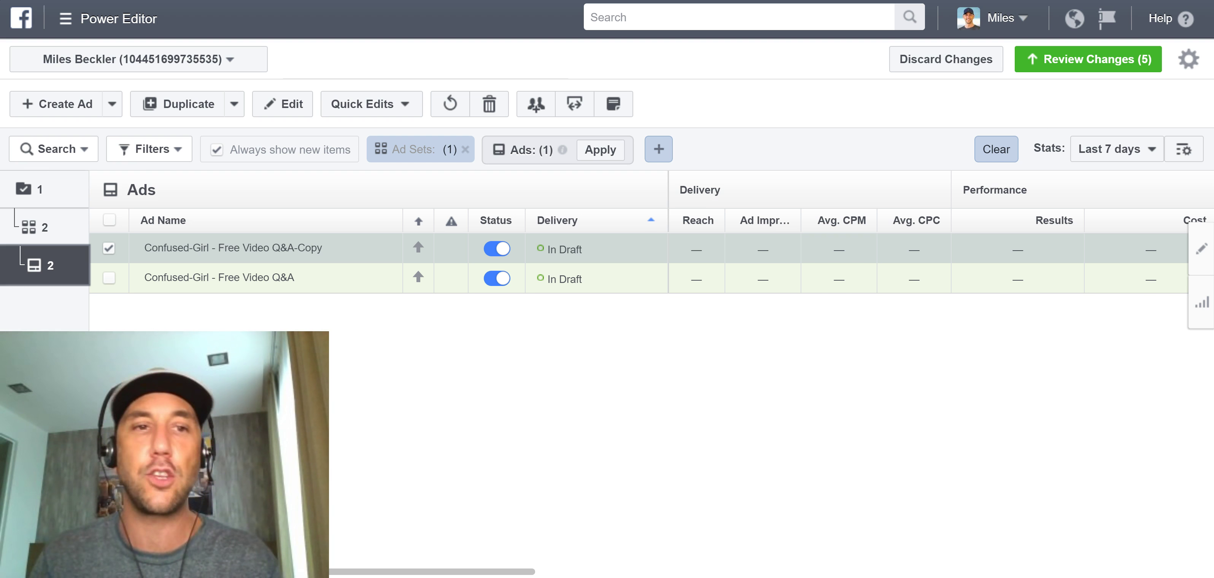
pyautogui.click(44, 227)
pyautogui.click(314, 249)
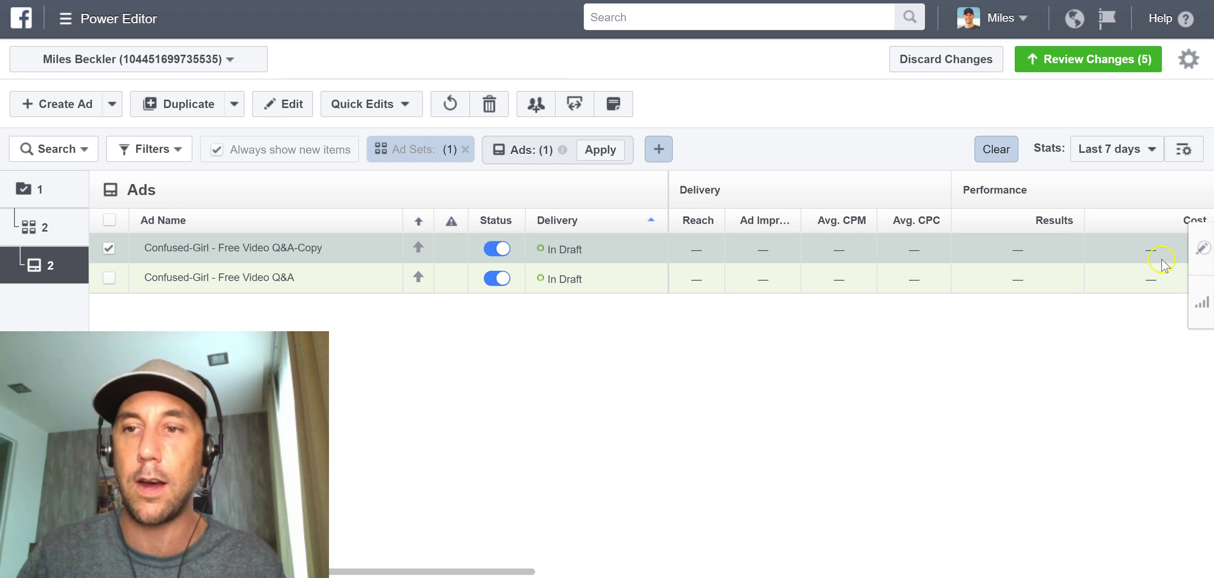
pyautogui.click(1203, 248)
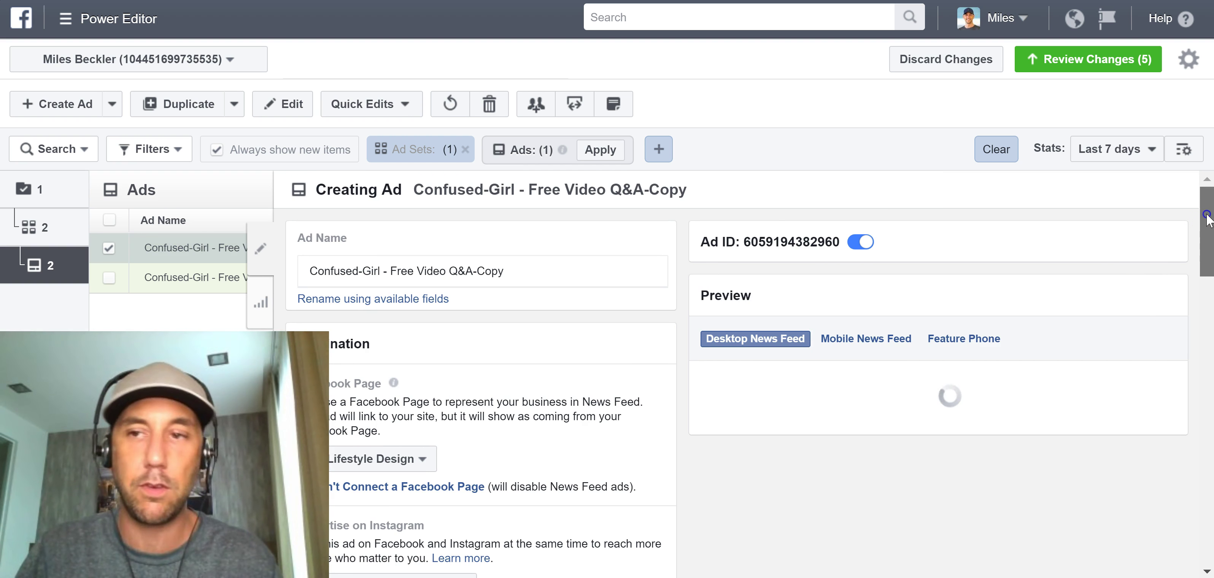
pyautogui.moveTo(1206, 220)
pyautogui.mouseDown()
pyautogui.moveTo(1210, 299)
pyautogui.moveTo(1208, 236)
pyautogui.mouseUp()
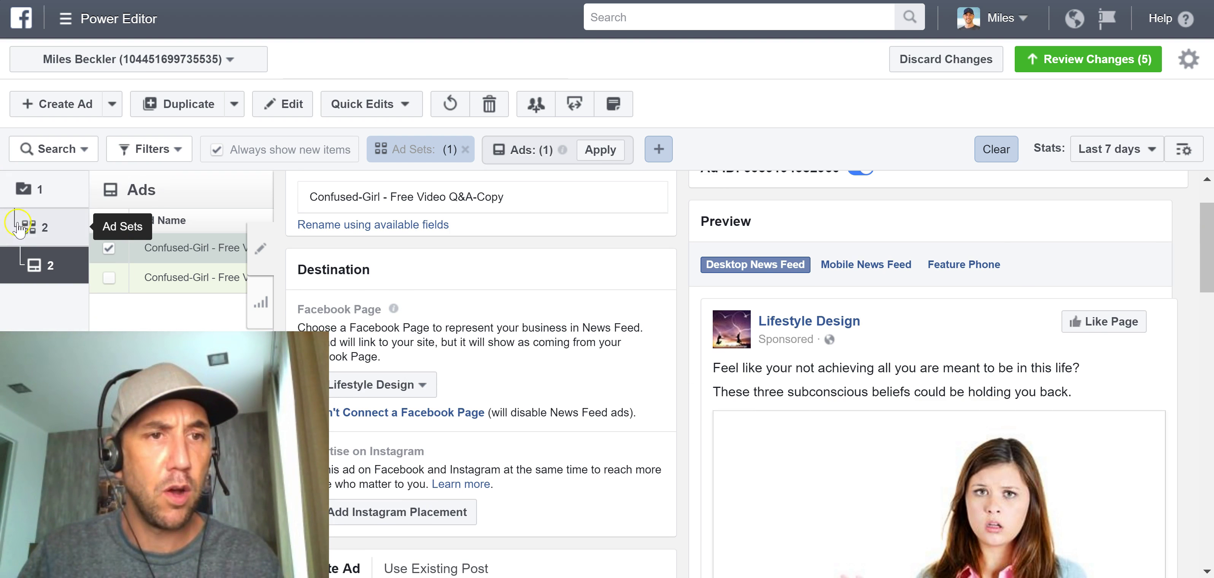
# Lower the Exclude Robbins ad set's daily budget from $30.00 to $15.00
pyautogui.click(164, 258)
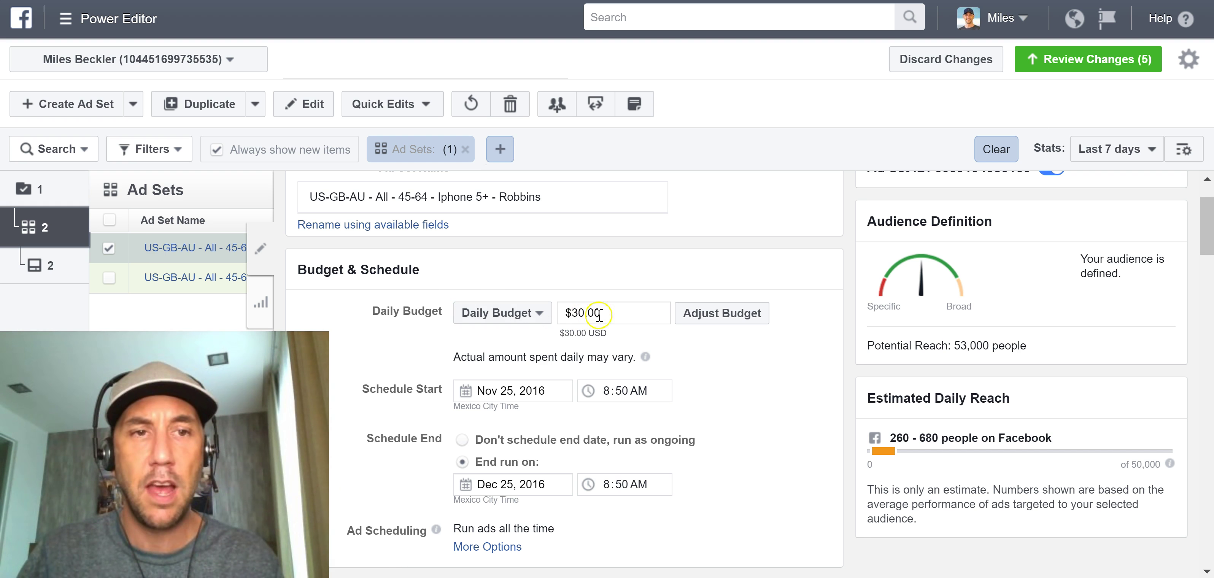
pyautogui.click(186, 273)
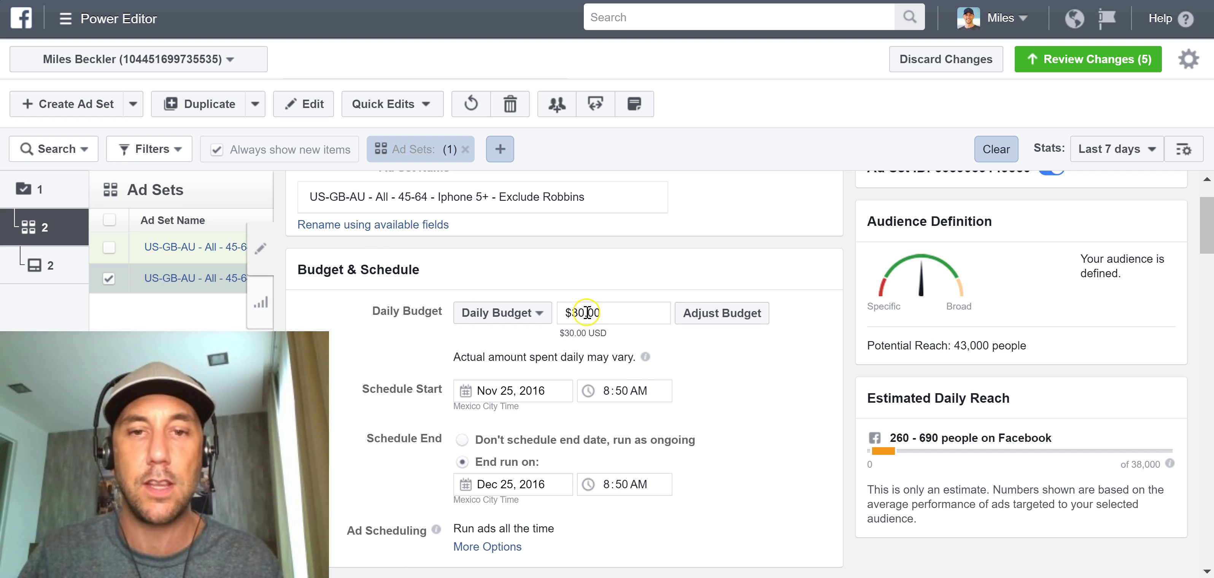
pyautogui.moveTo(586, 312); pyautogui.dragTo(571, 313)
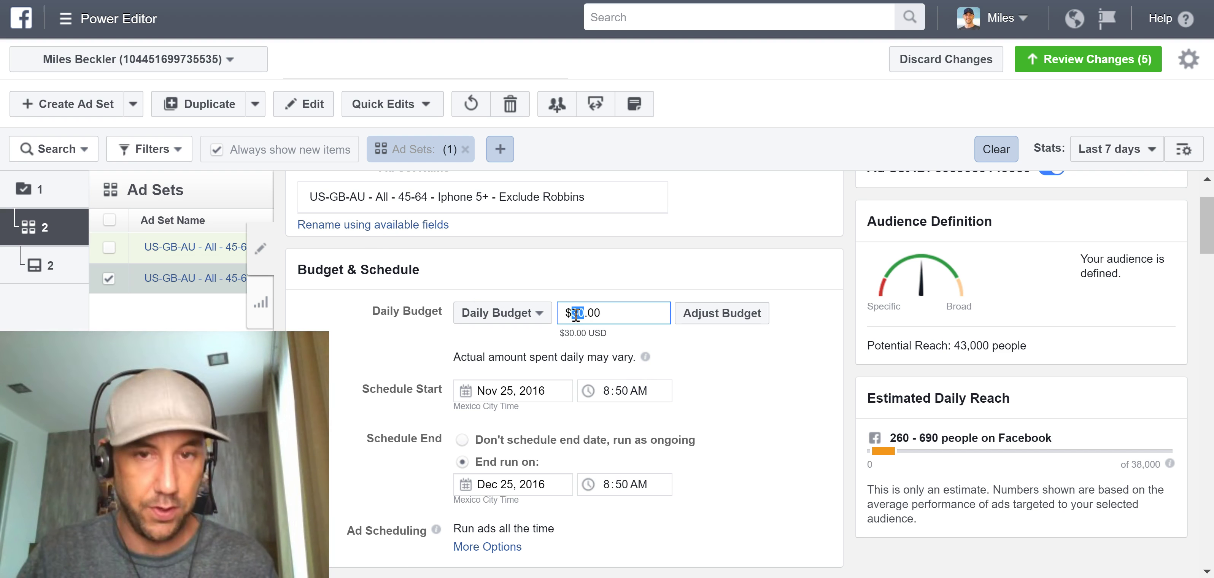
pyautogui.write('15')
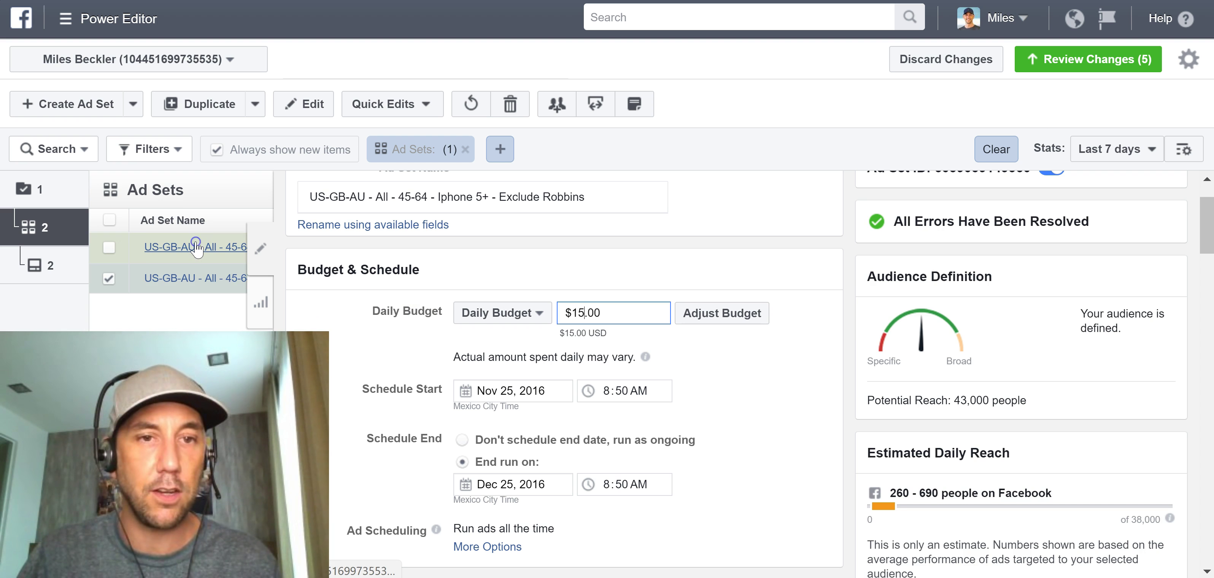
# Set the Robbins ad set's daily budget to $15.00 and recheck both ad sets
pyautogui.click(197, 247)
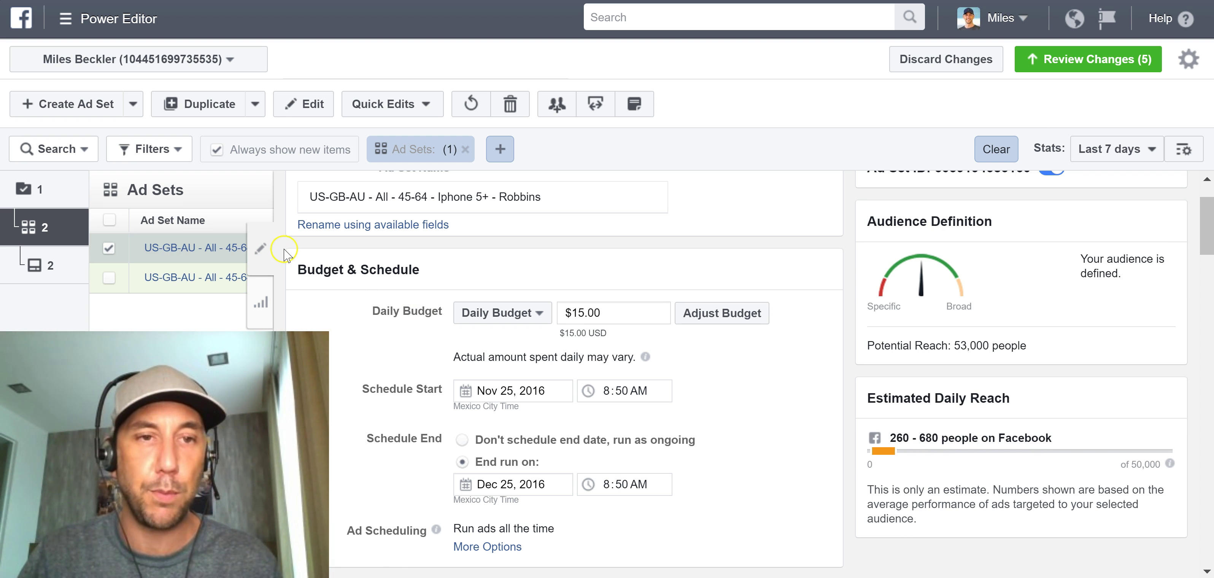
pyautogui.moveTo(586, 313); pyautogui.dragTo(577, 315)
pyautogui.click(151, 277)
pyautogui.click(206, 247)
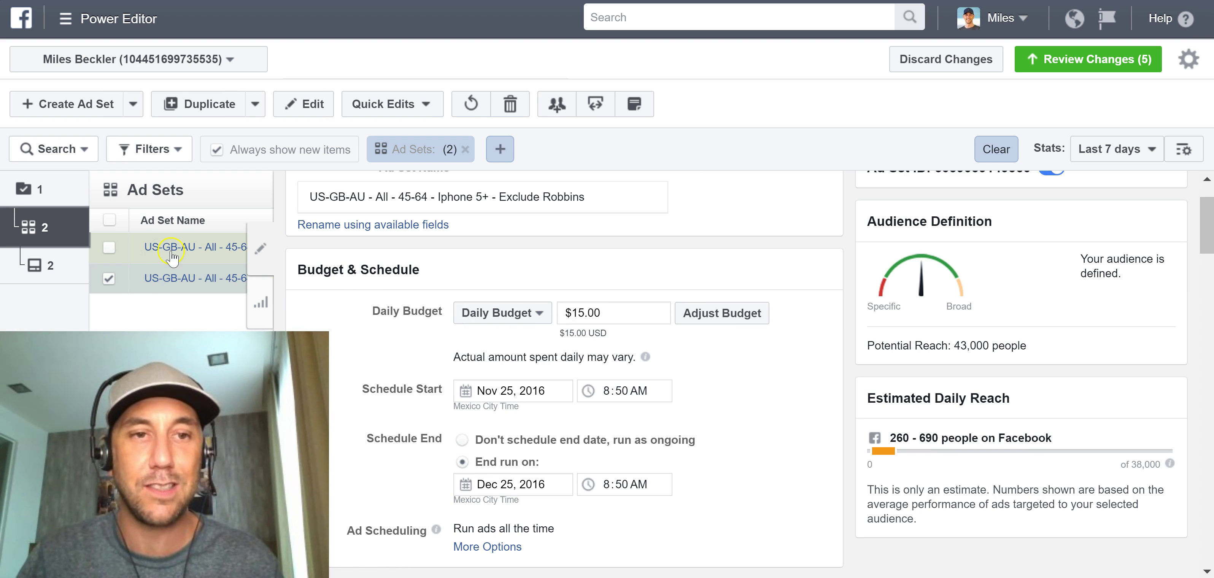
pyautogui.click(162, 254)
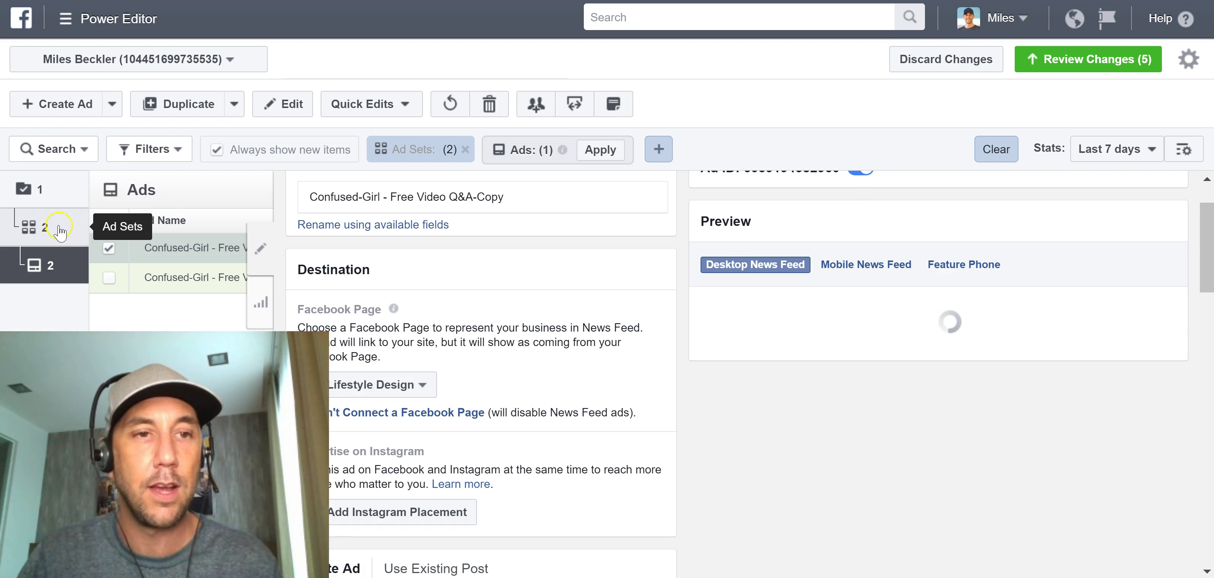
pyautogui.click(59, 229)
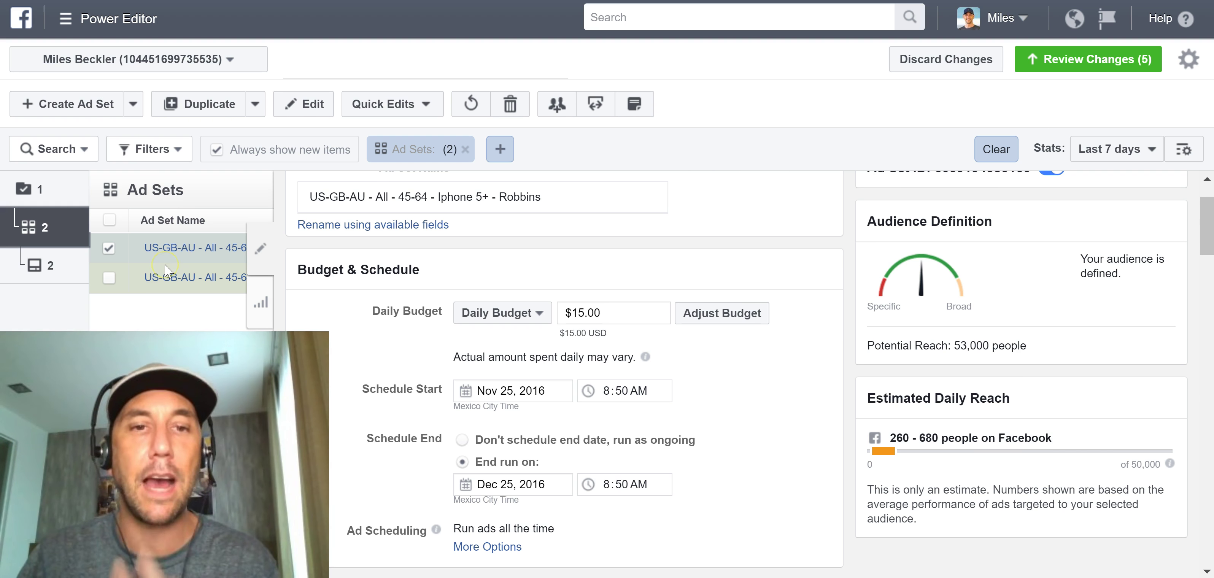
pyautogui.click(108, 278)
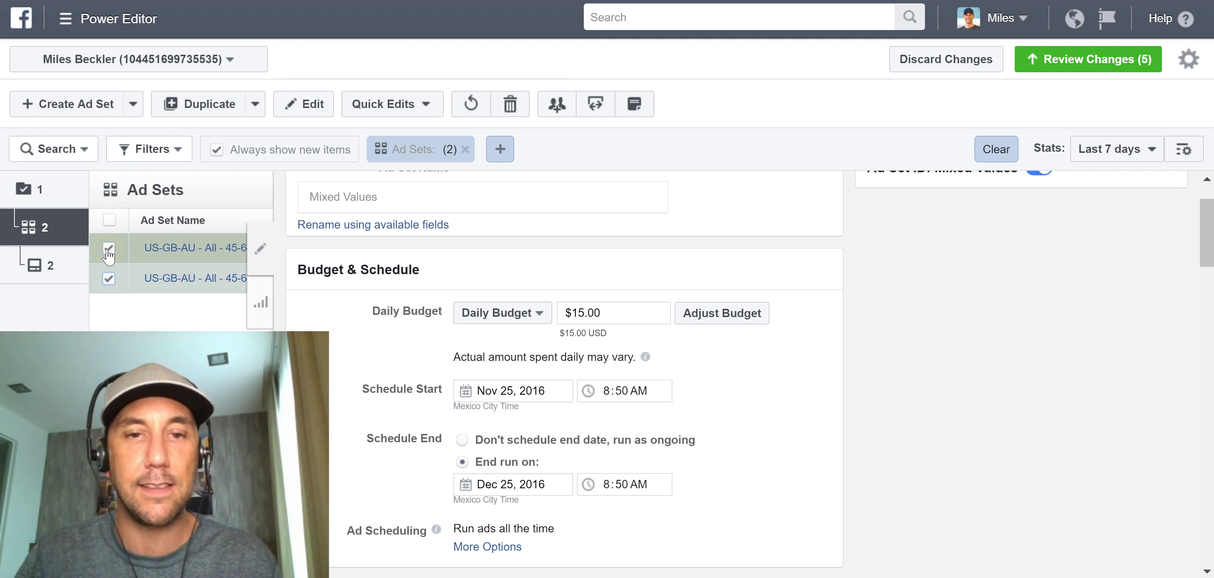
pyautogui.click(109, 249)
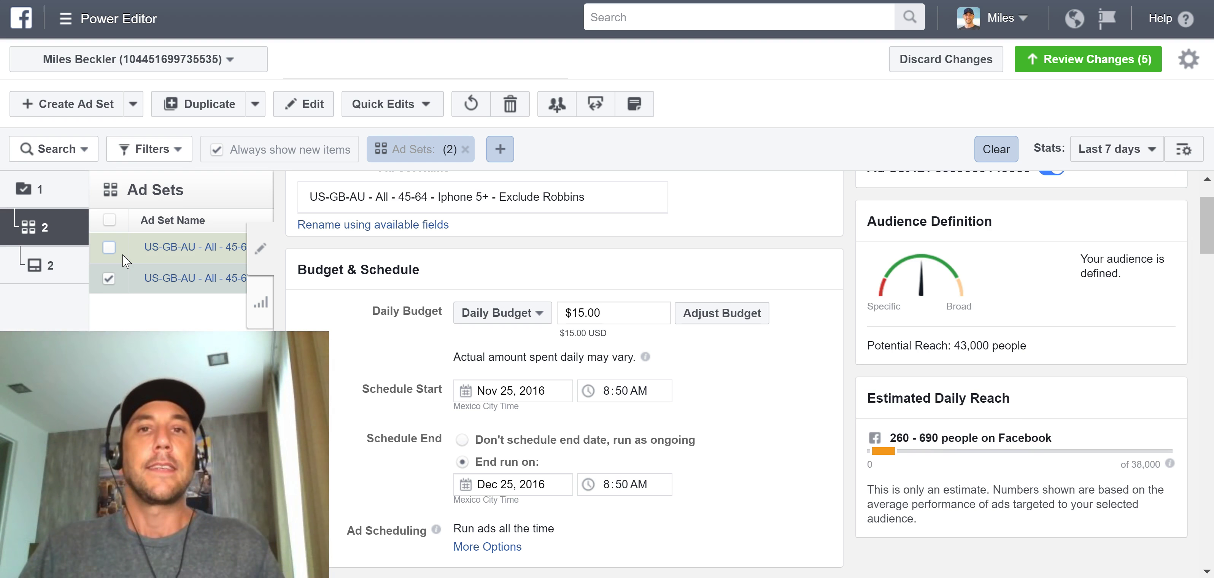